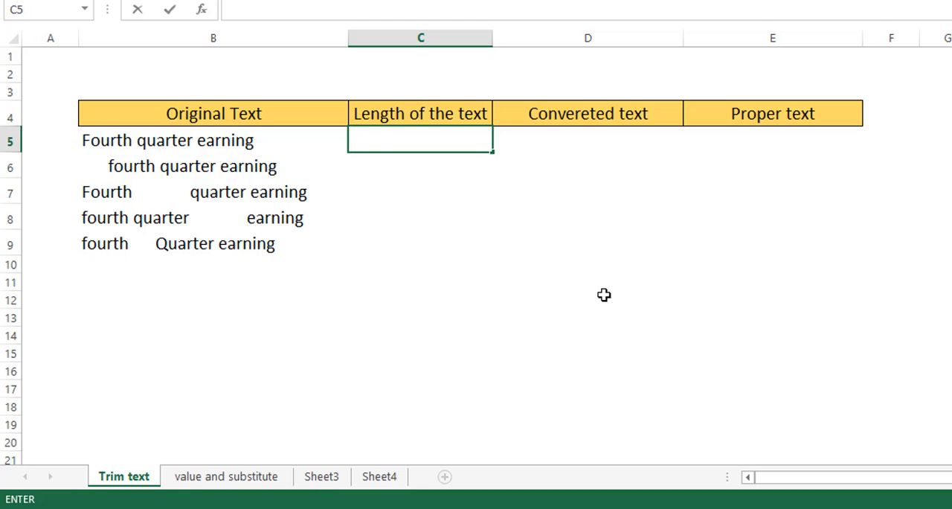
Enter the formula =LEN(B5) in C5 to count the characters of the first original text
key("Escape")
type("=len")
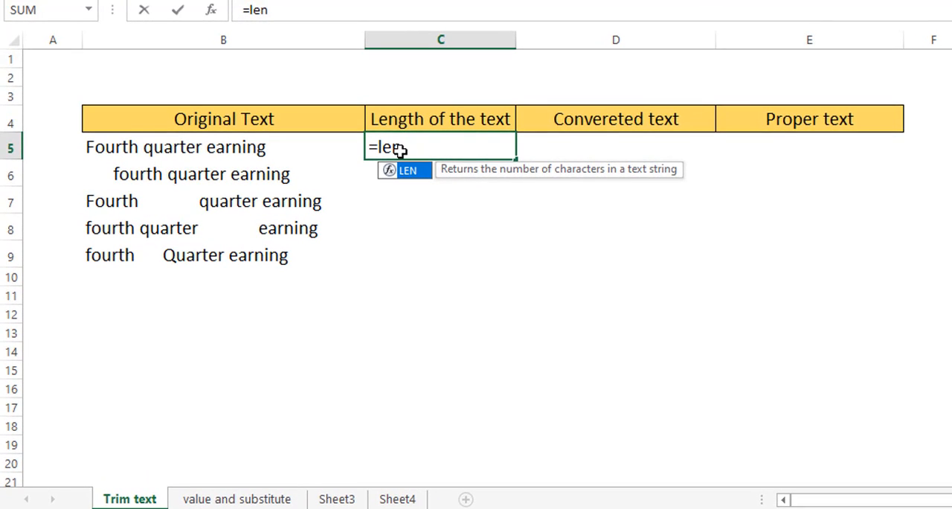
key("Tab")
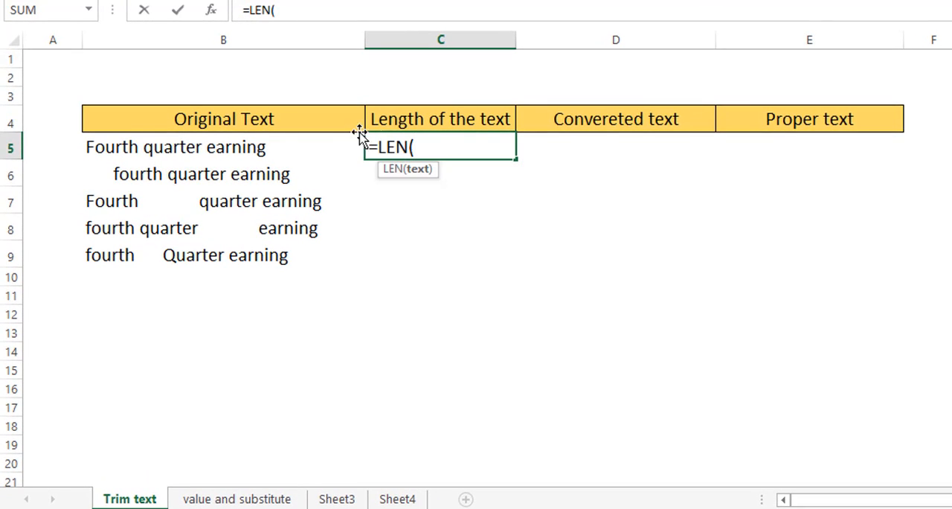
left_click(214, 148)
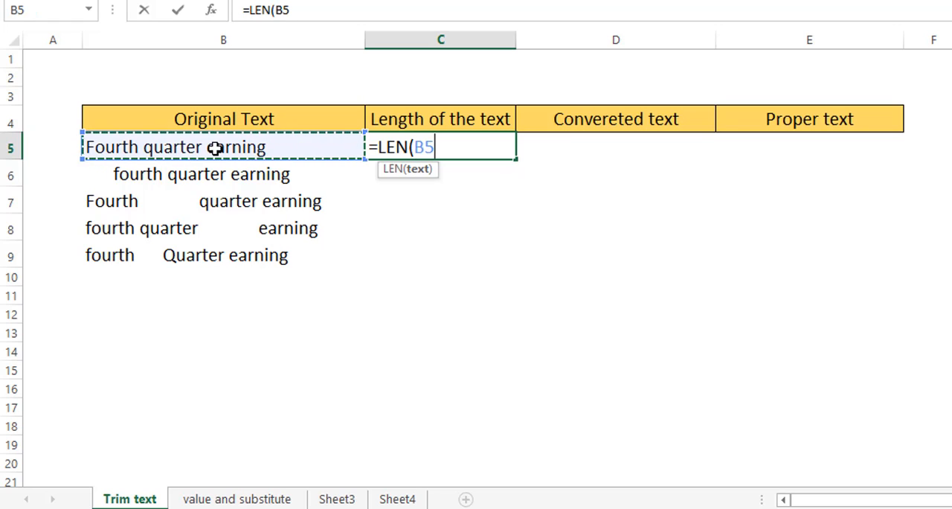
type(")")
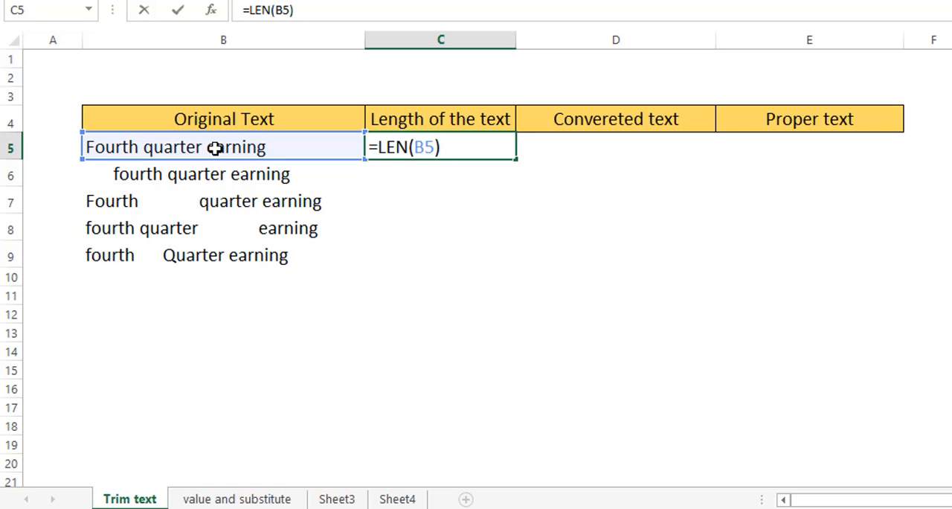
key("Return")
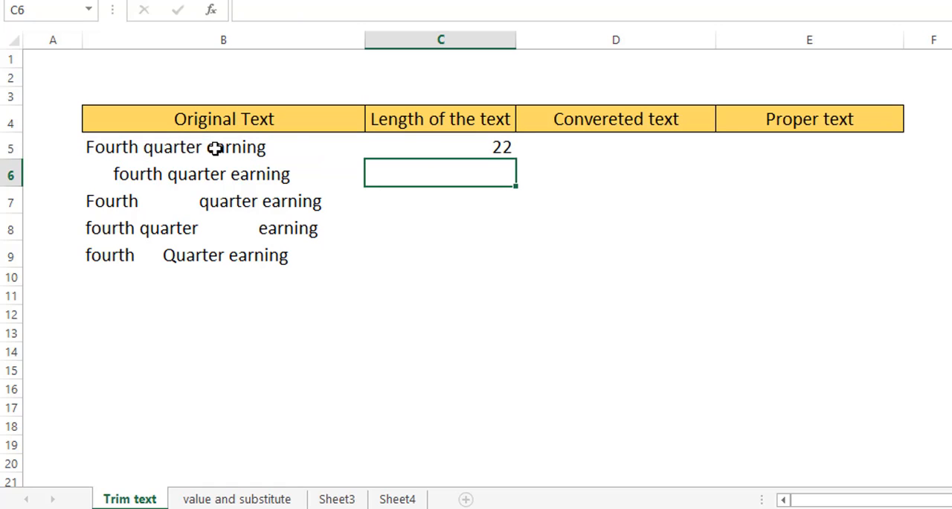
Copy the LEN formula from C5 down through C9
left_click(421, 147)
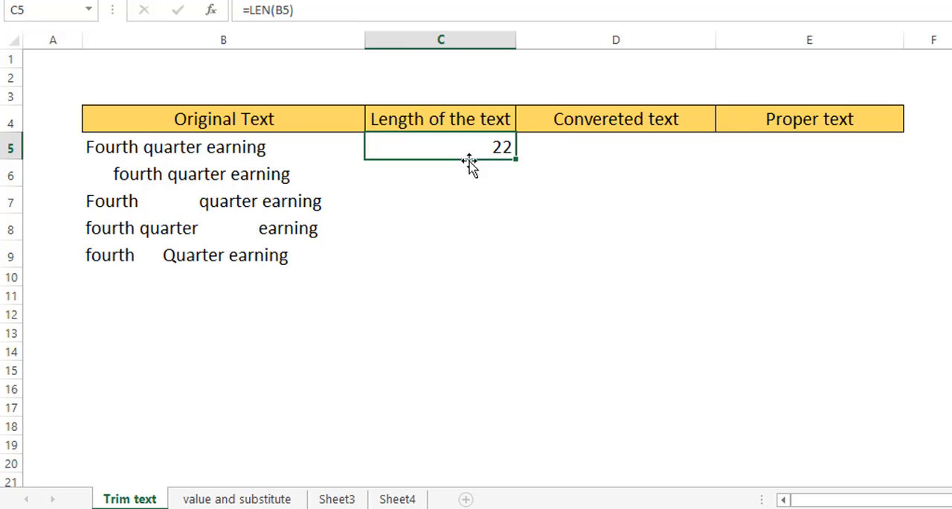
double_click(517, 160)
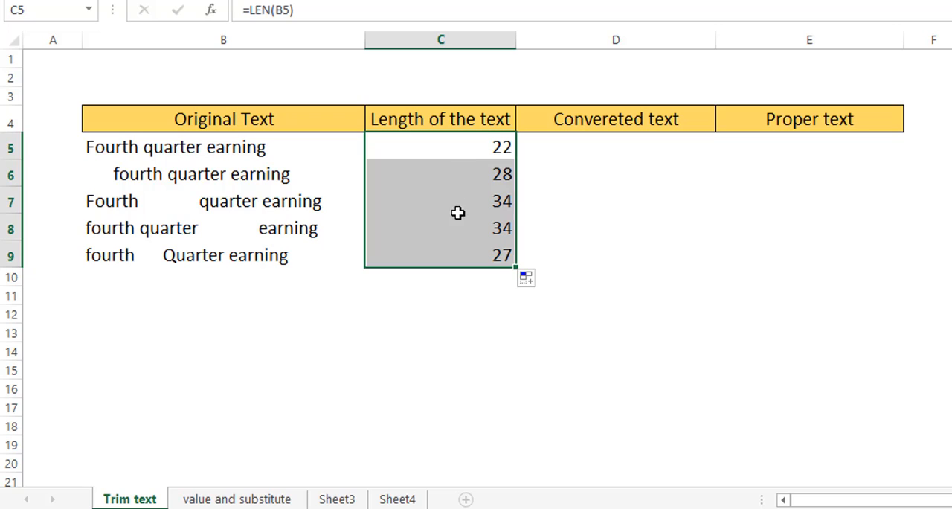
left_click(453, 240)
left_click(449, 262)
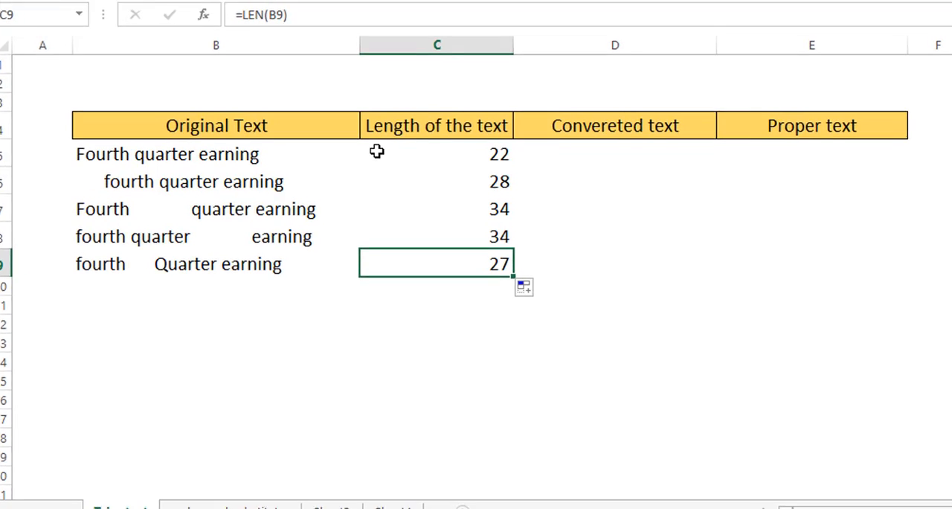
Enter the formula =TRIM(B5) in D5 to strip the extra spaces from the first original text
left_click(569, 150)
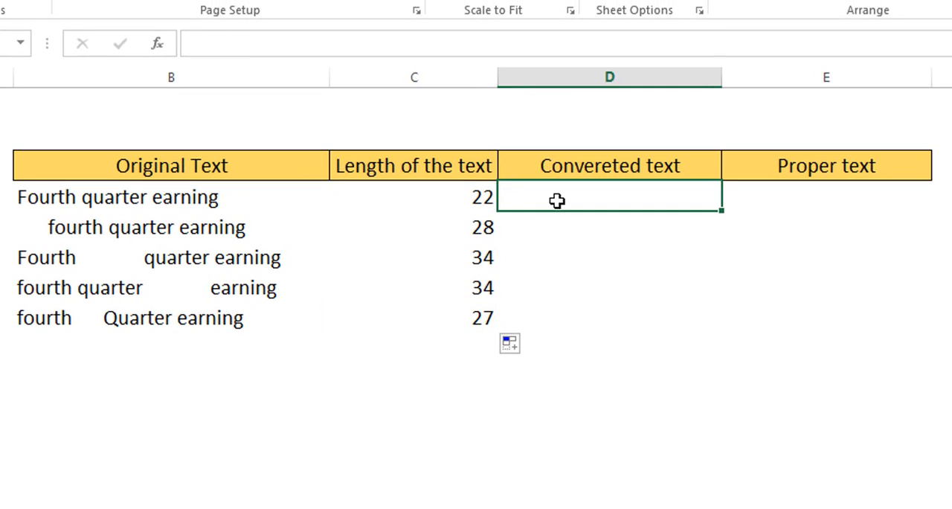
type("=")
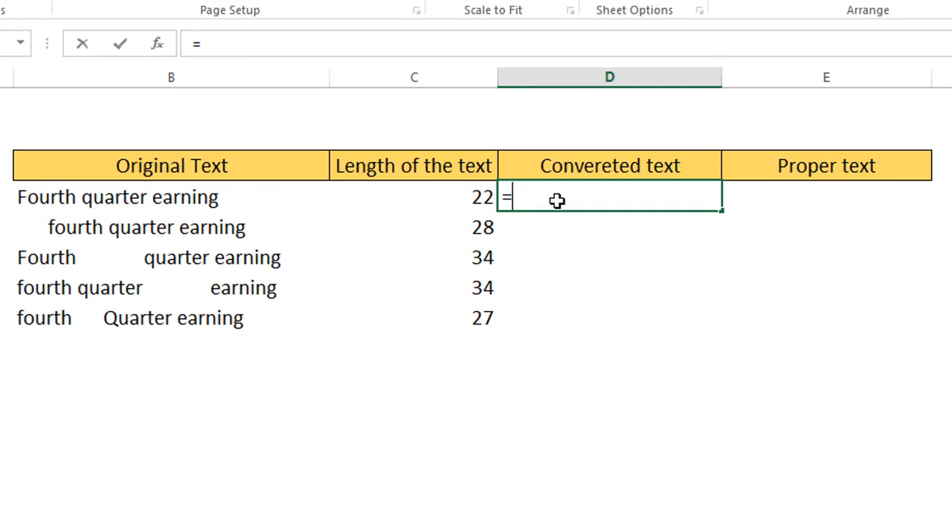
type("trim")
key("Tab")
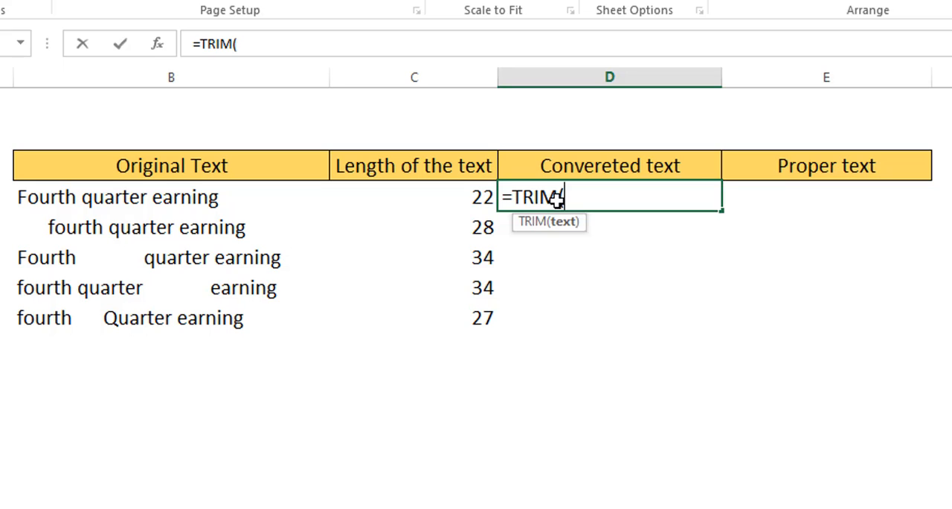
left_click(90, 203)
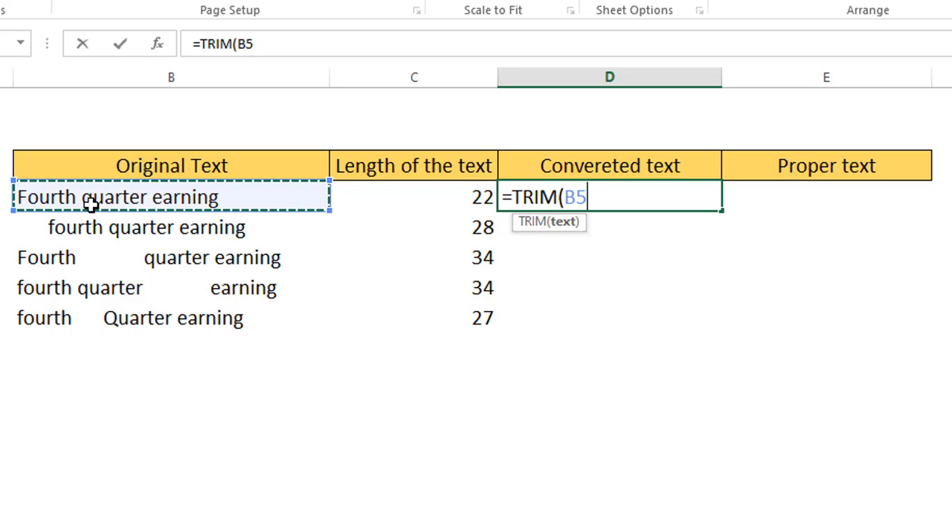
key("Return")
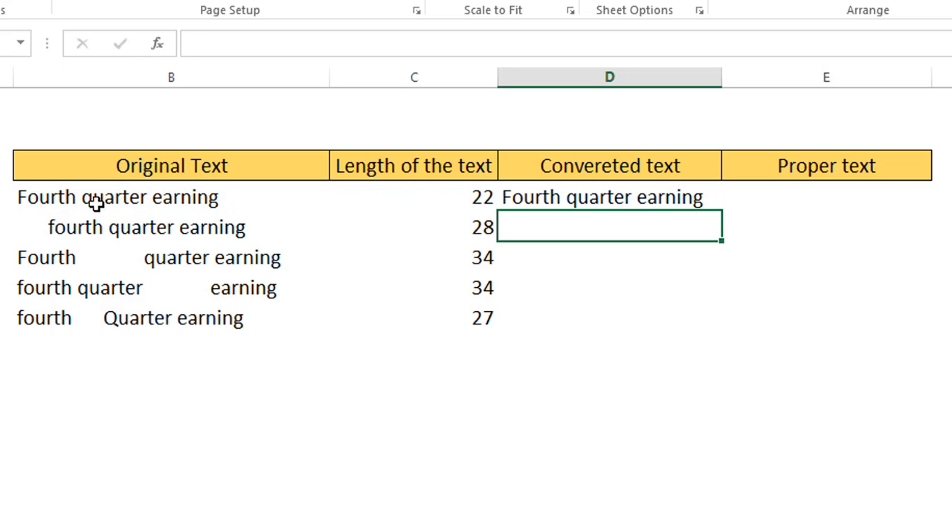
Fill the TRIM formula from D5 down to the last text row, D9
left_click(680, 208)
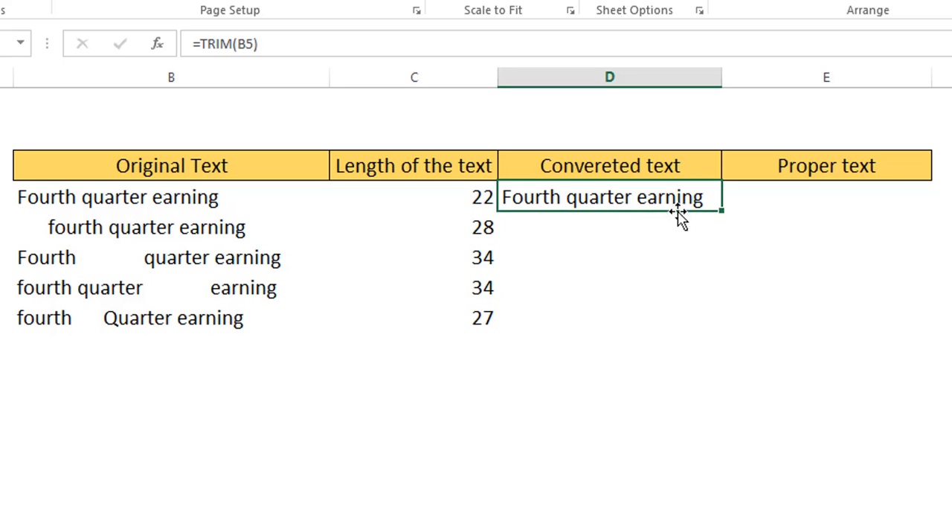
double_click(723, 212)
left_click(705, 499)
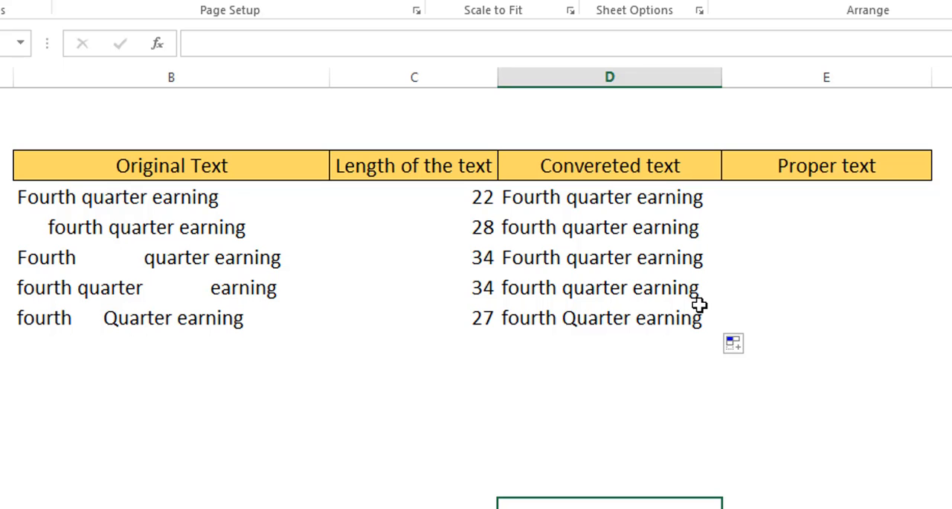
Insert a new column before the Proper text column, narrow it, and give it the header Len
left_click(744, 74)
right_click(744, 78)
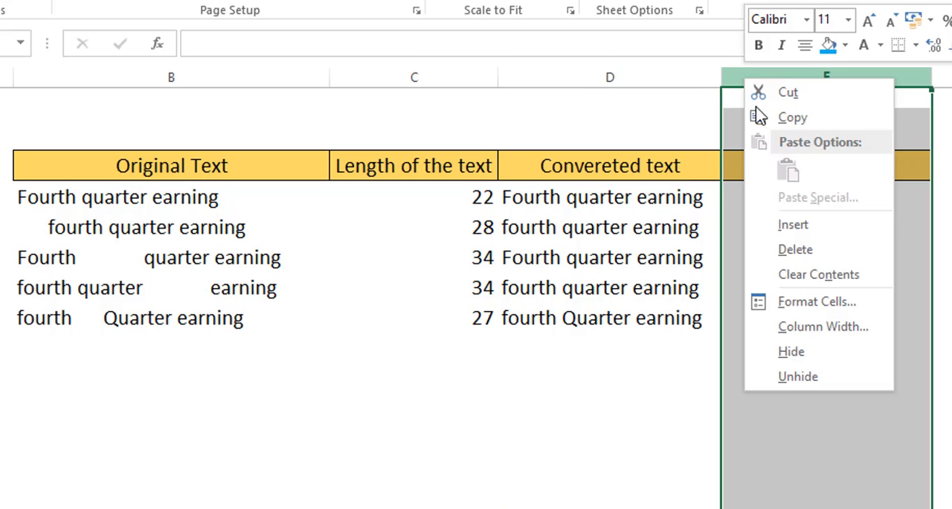
left_click(772, 233)
left_click(759, 205)
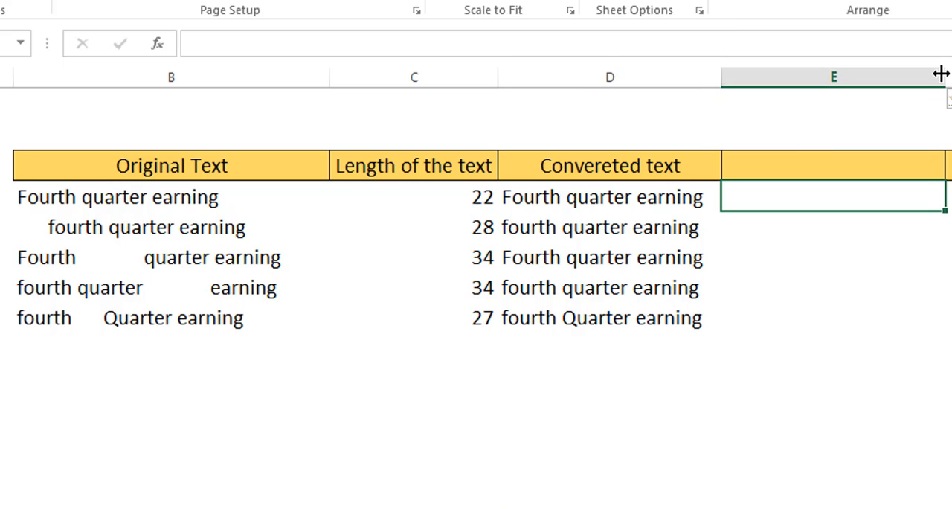
left_click_drag(941, 74, 796, 77)
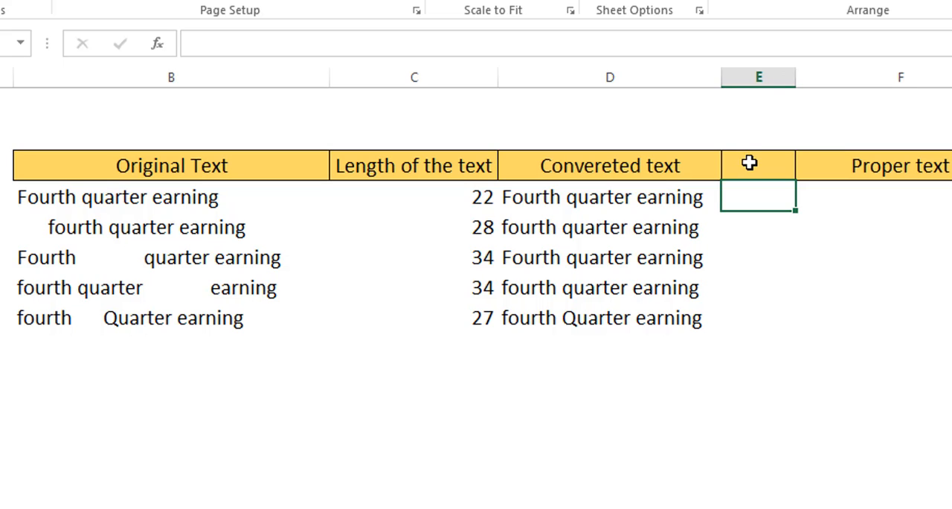
left_click(749, 163)
type("Len")
key("Return")
Enter =LEN(D5) in E5 and fill it down through E9 to count the trimmed texts' characters
type("=len")
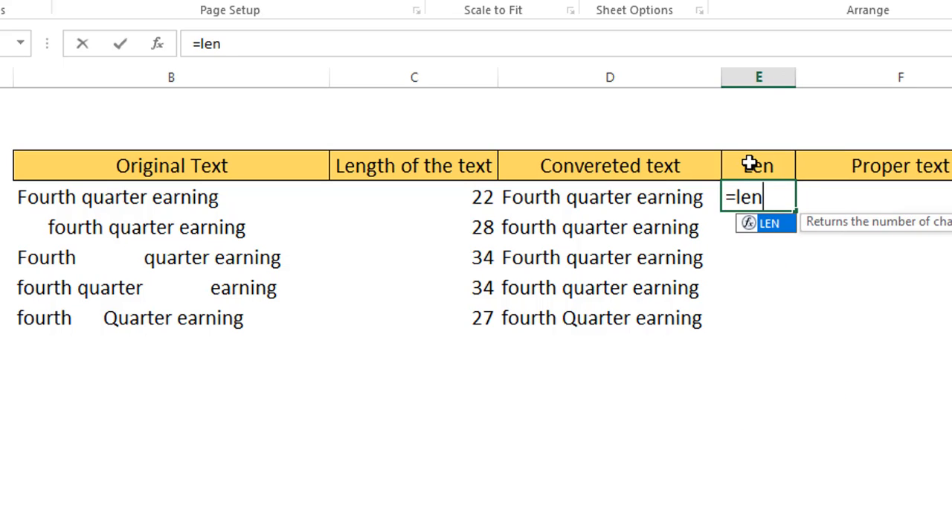
key("Tab")
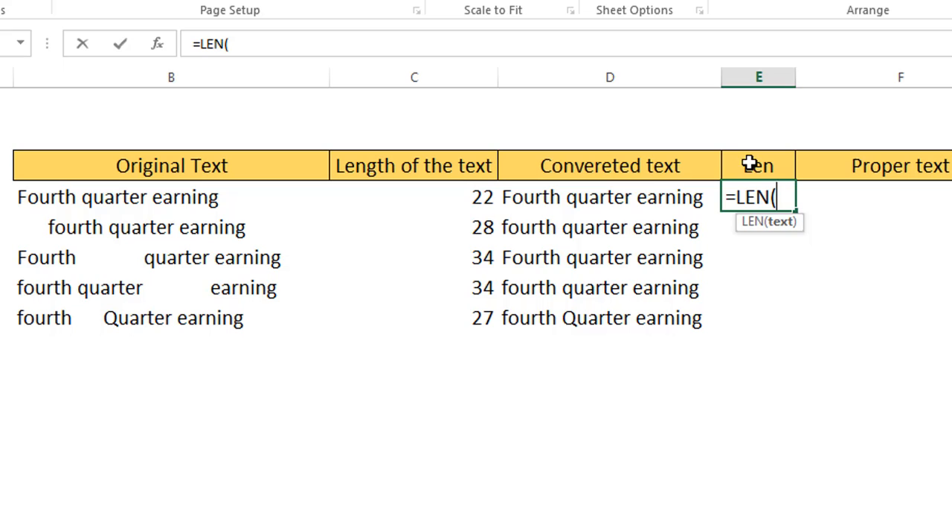
left_click(659, 196)
type(")")
key("Return")
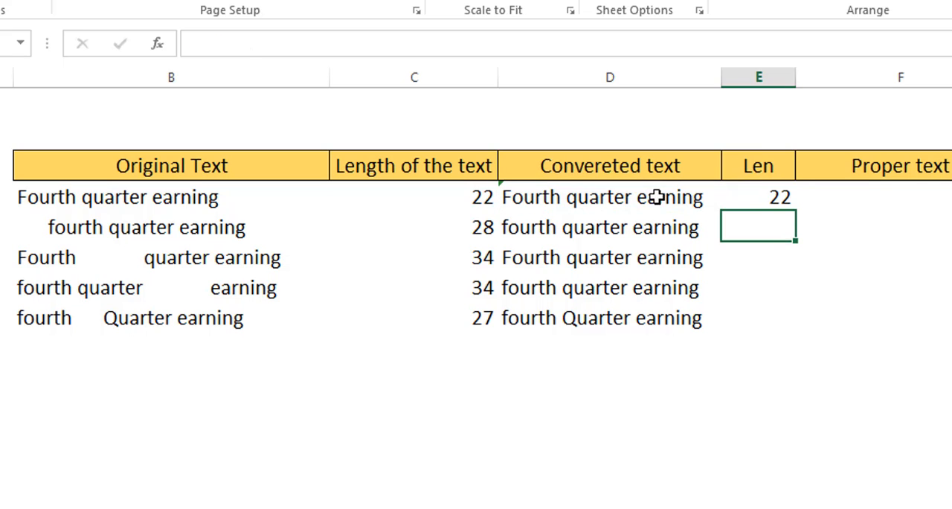
left_click(755, 199)
left_click_drag(798, 215, 867, 315)
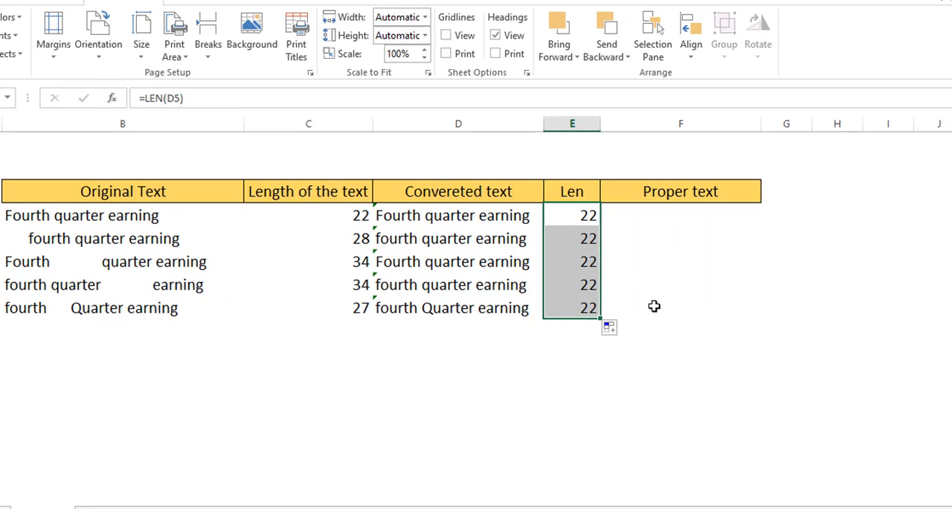
Enter the nested formula =PROPER(TRIM(B5)) in F5 to trim and capitalize the first original text
left_click(672, 216)
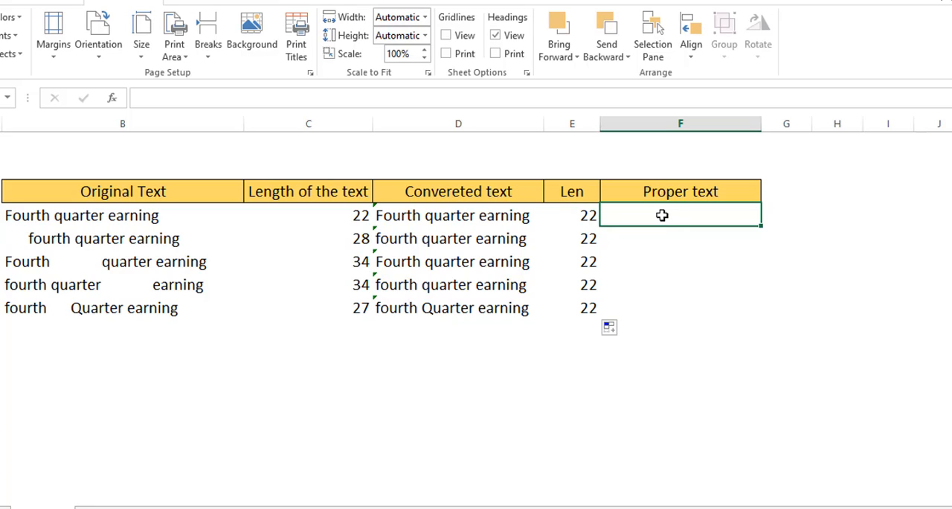
left_click(417, 214)
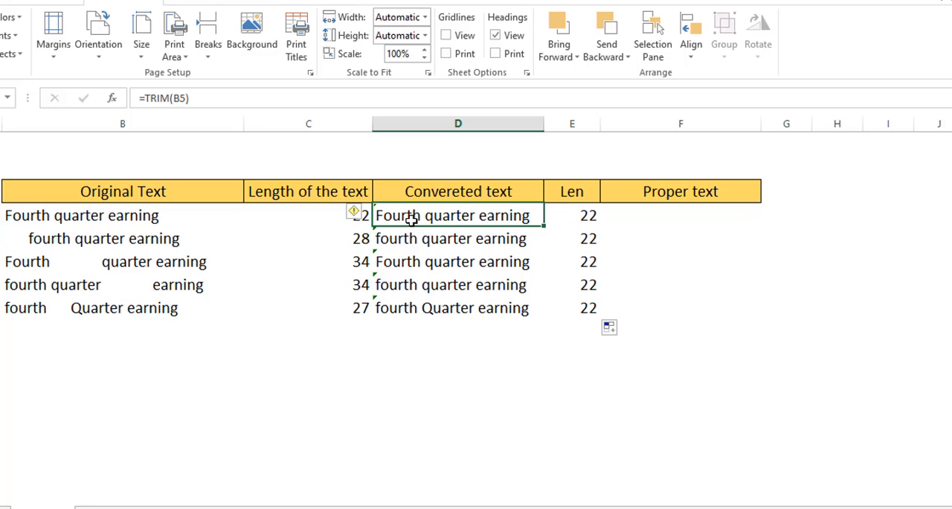
left_click(656, 213)
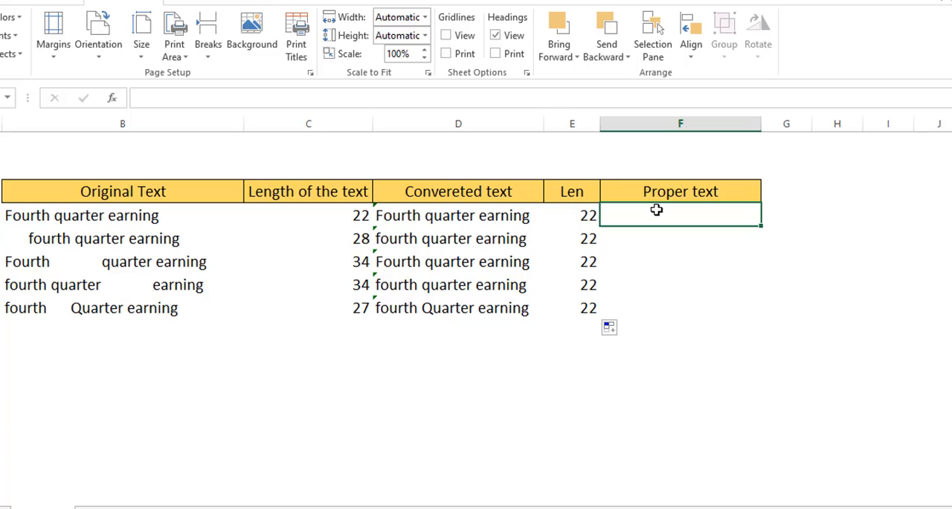
type("=prope")
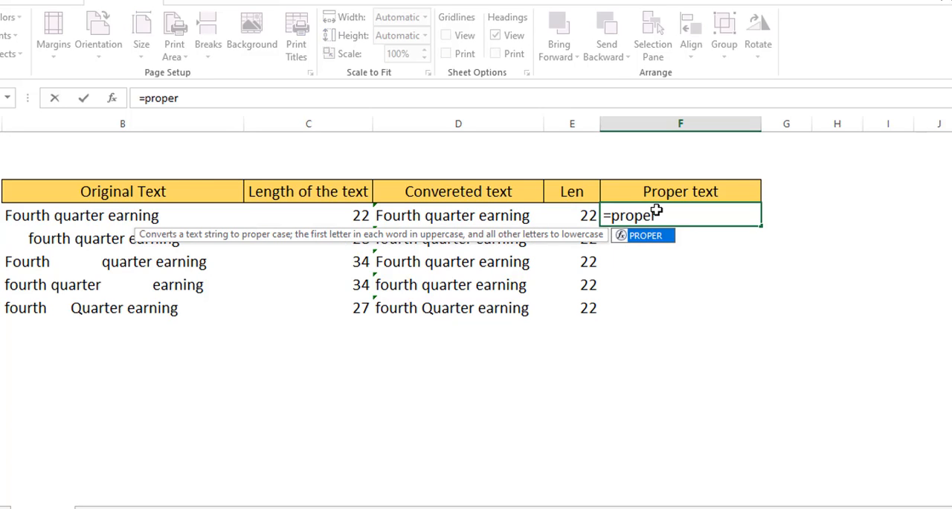
type("r")
key("Tab")
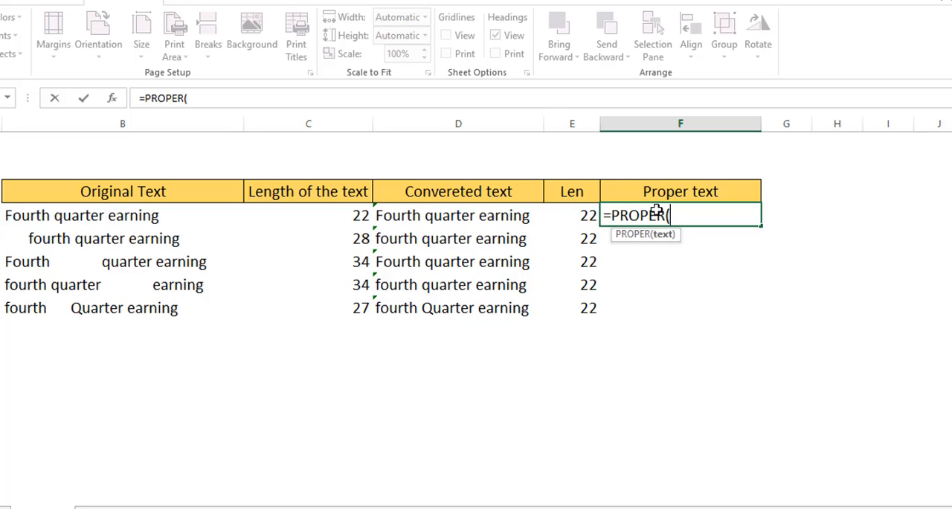
type("trim")
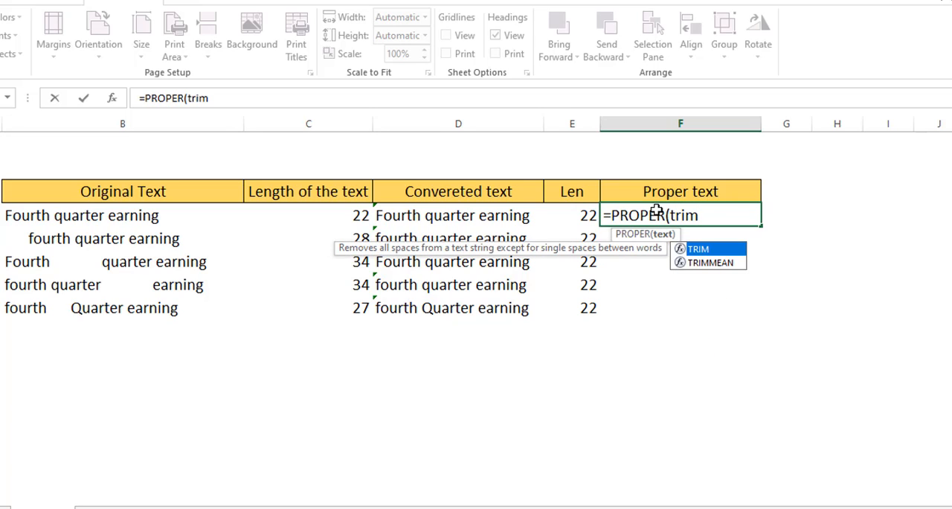
type("(")
left_click(78, 215)
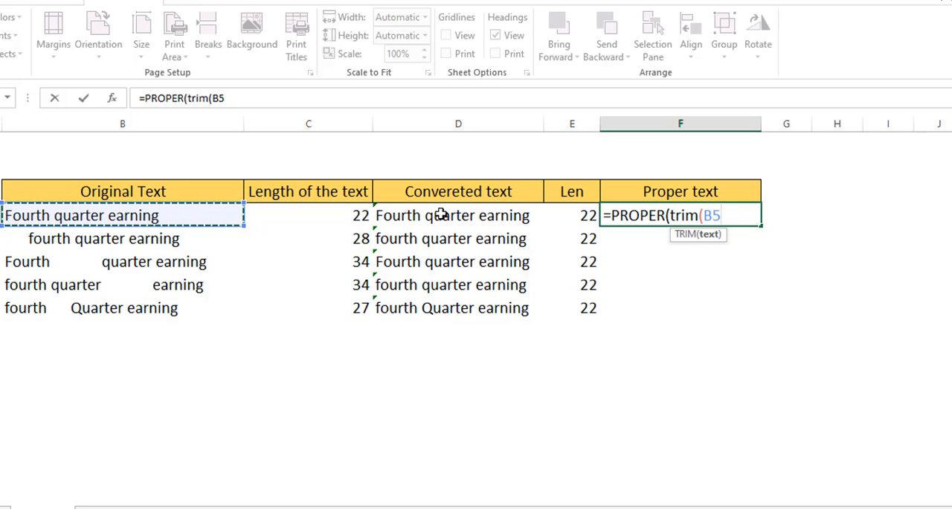
type("))")
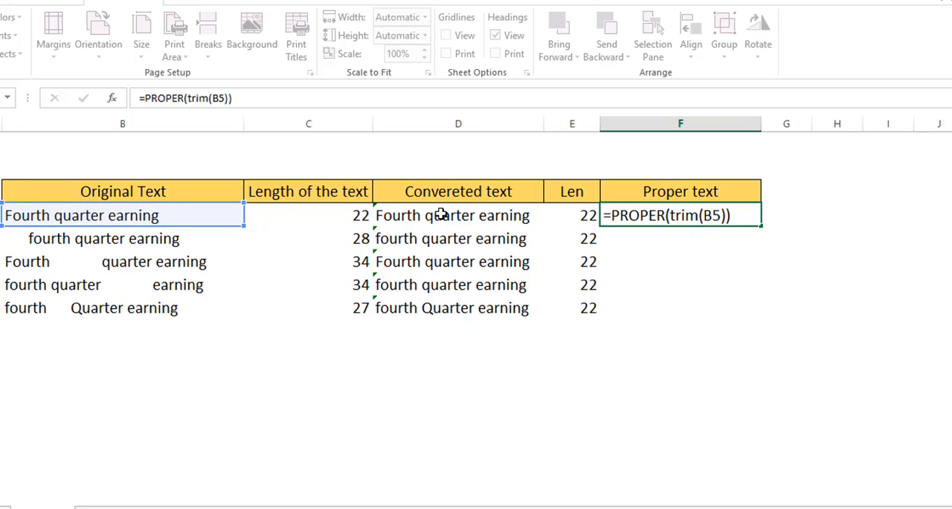
key("Return")
Fill the PROPER and TRIM formula from F5 down to F9 and widen column F slightly
left_click(691, 216)
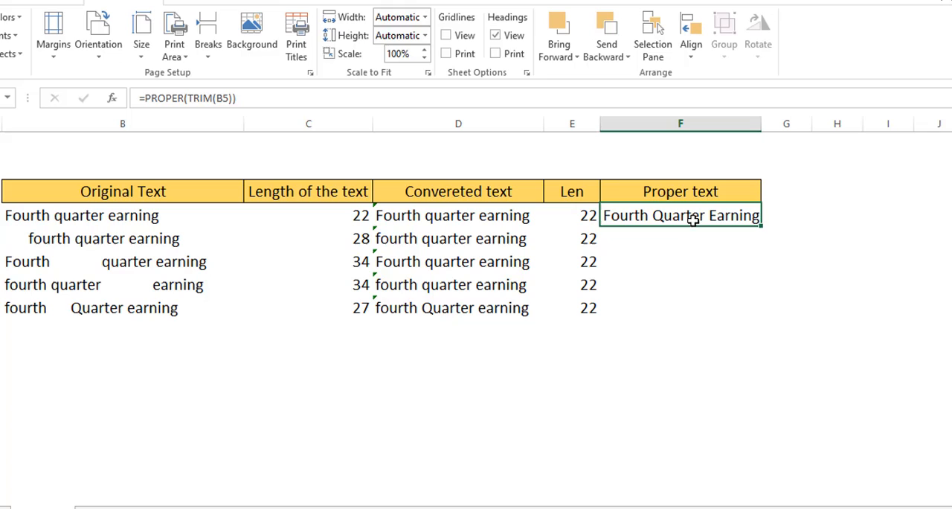
double_click(763, 228)
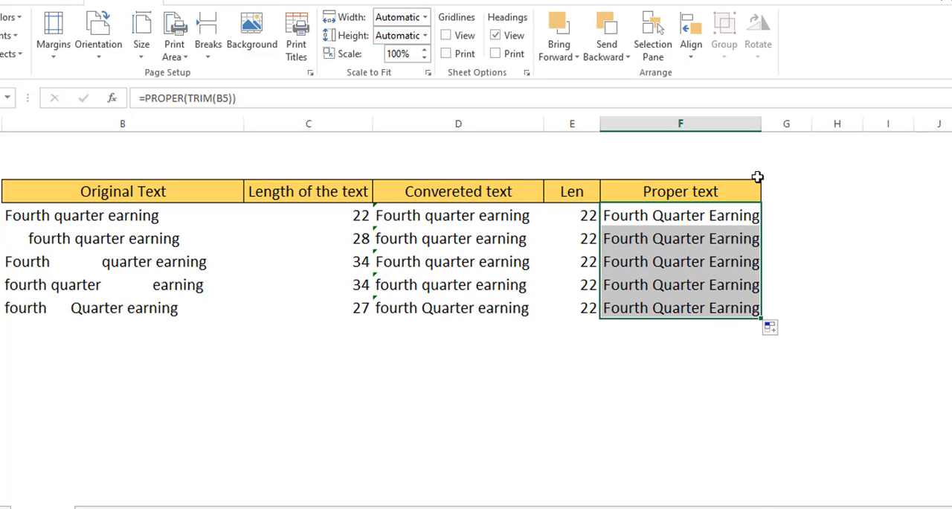
left_click_drag(775, 124, 778, 123)
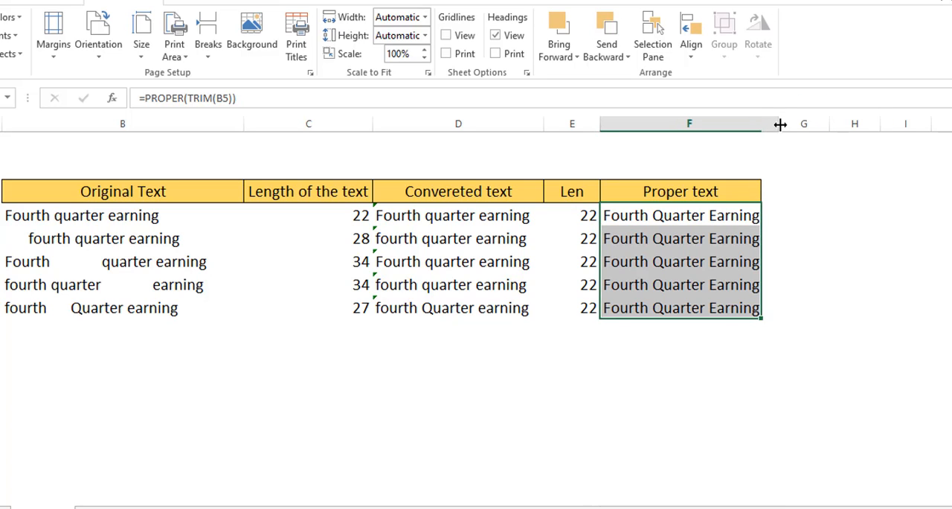
left_click(807, 283)
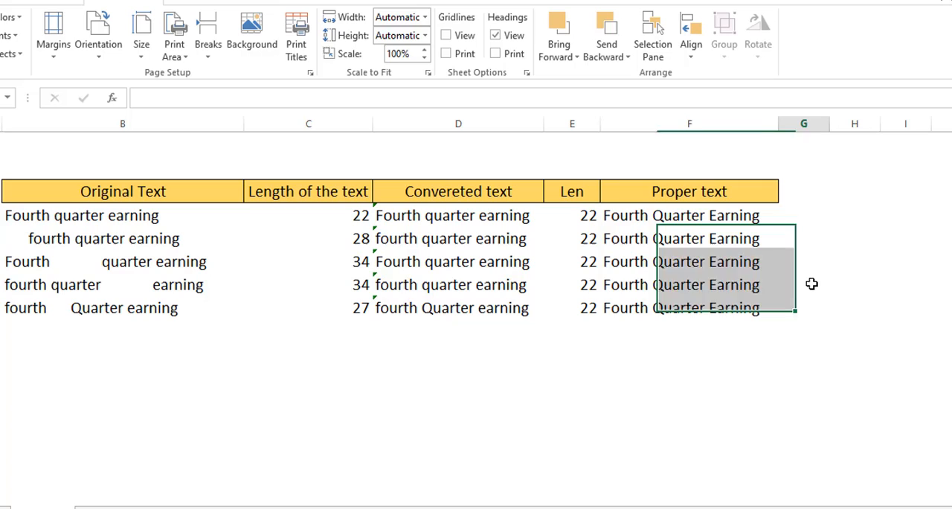
Enter =PROPER(D5) in G5 to capitalize each word of the first converted text
left_click(476, 218)
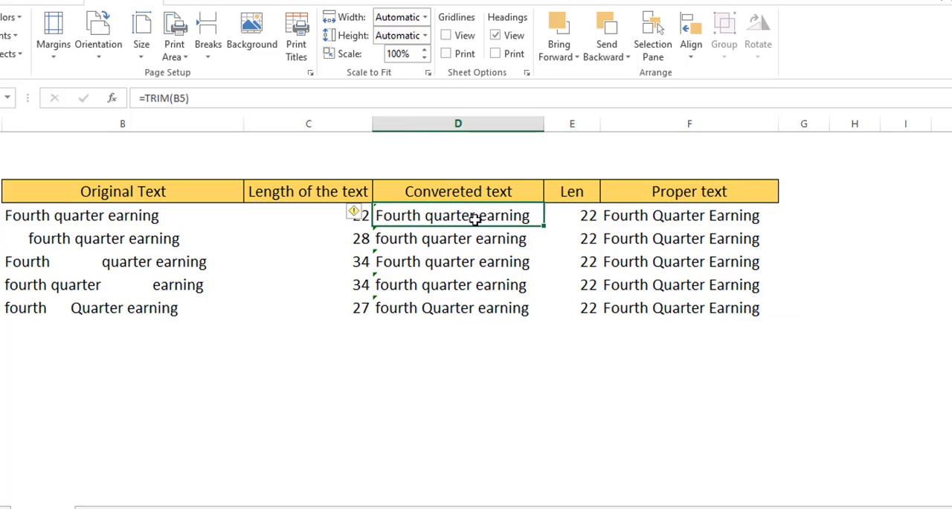
left_click(816, 216)
type("=proper")
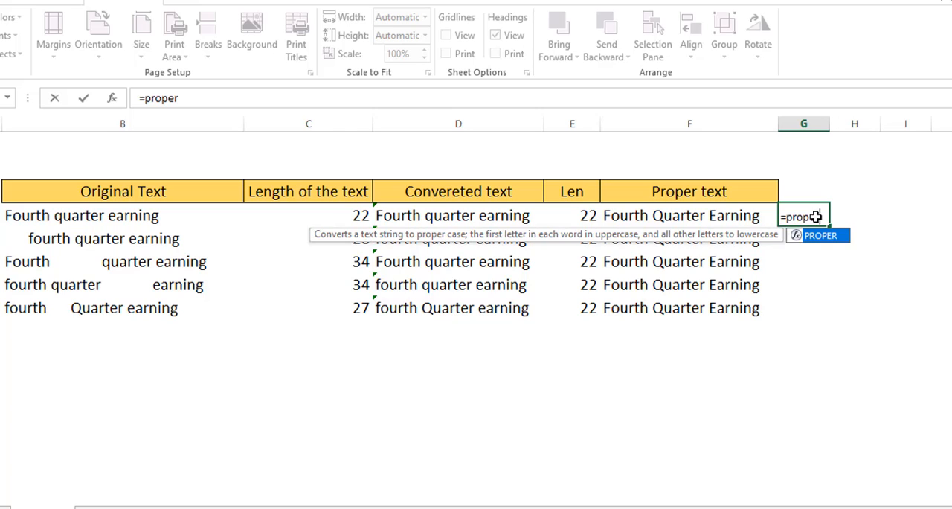
key("Tab")
left_click(495, 216)
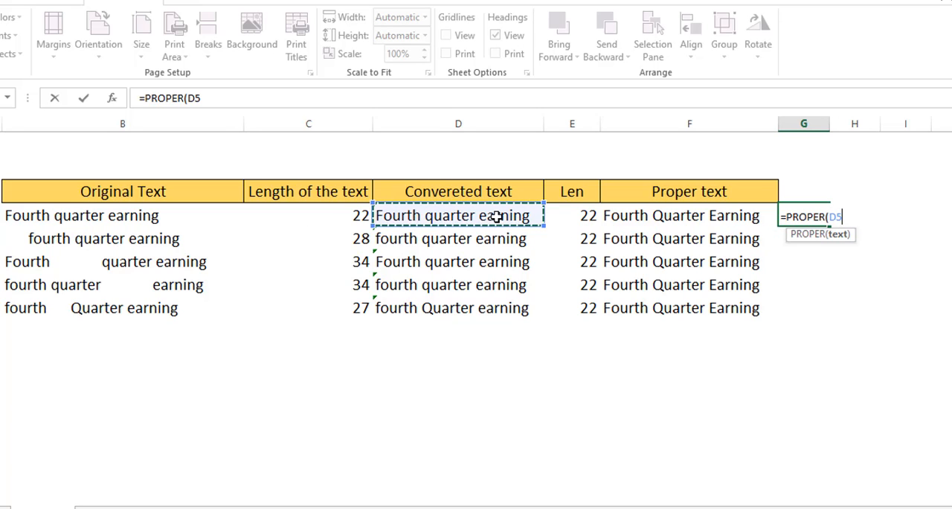
key("Return")
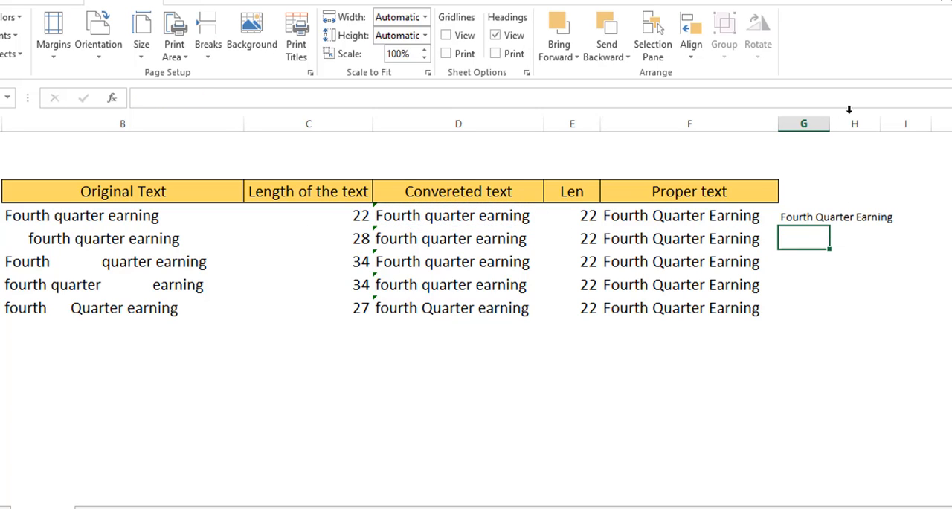
Widen column G to fit its text and fill the PROPER formula from G5 down to G9
left_click_drag(822, 127, 928, 127)
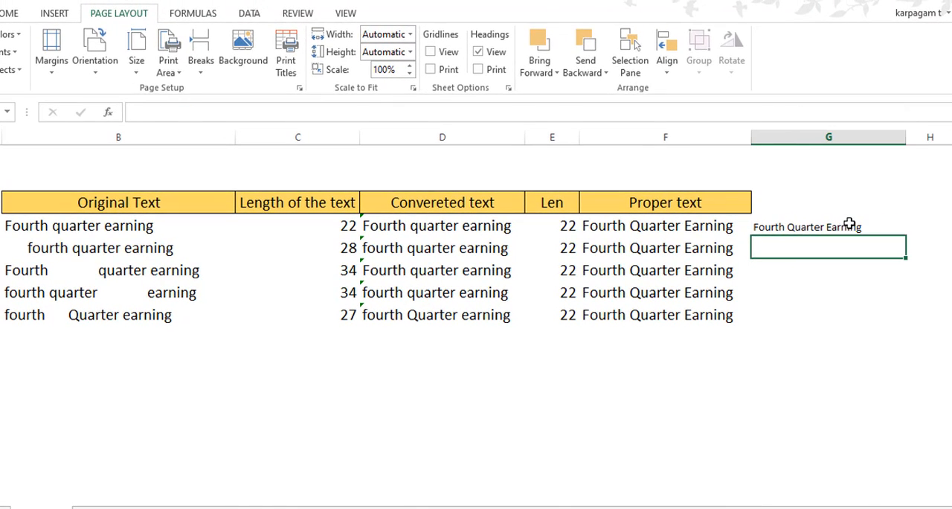
left_click(874, 215)
double_click(909, 235)
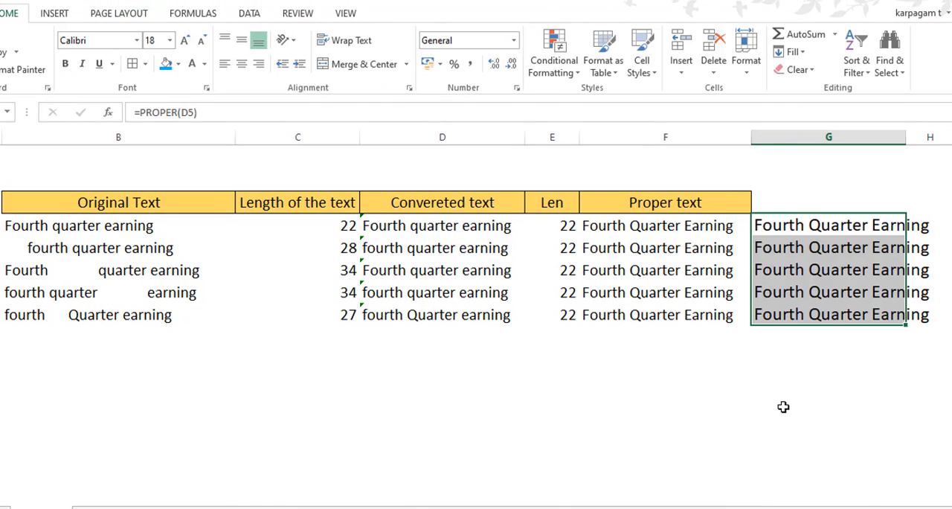
left_click(783, 407)
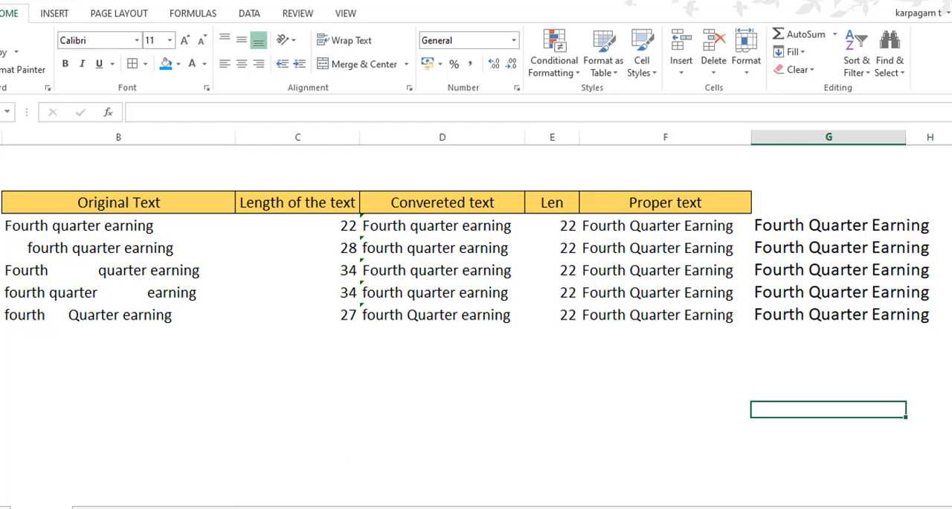
Switch to the worksheet with the Number and Value Trim table and enter the sample number 564 in G2
left_click(122, 508)
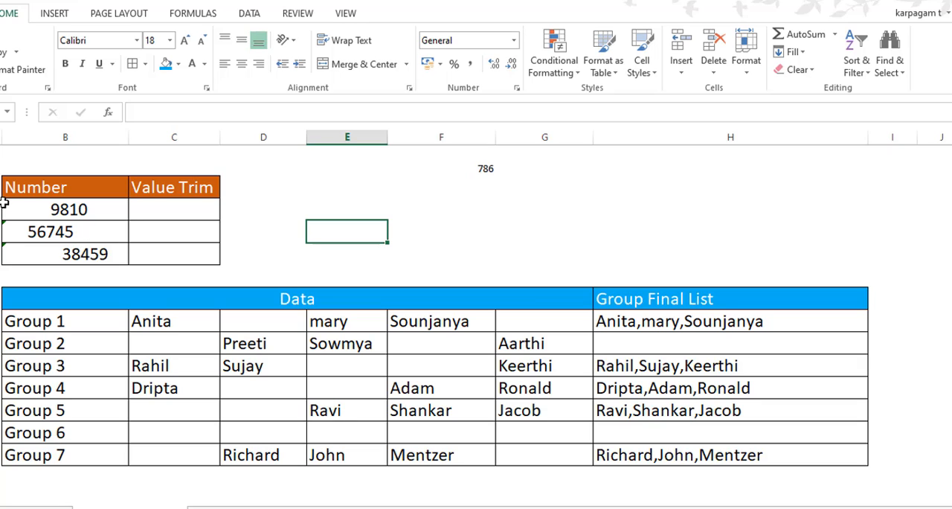
left_click(561, 167)
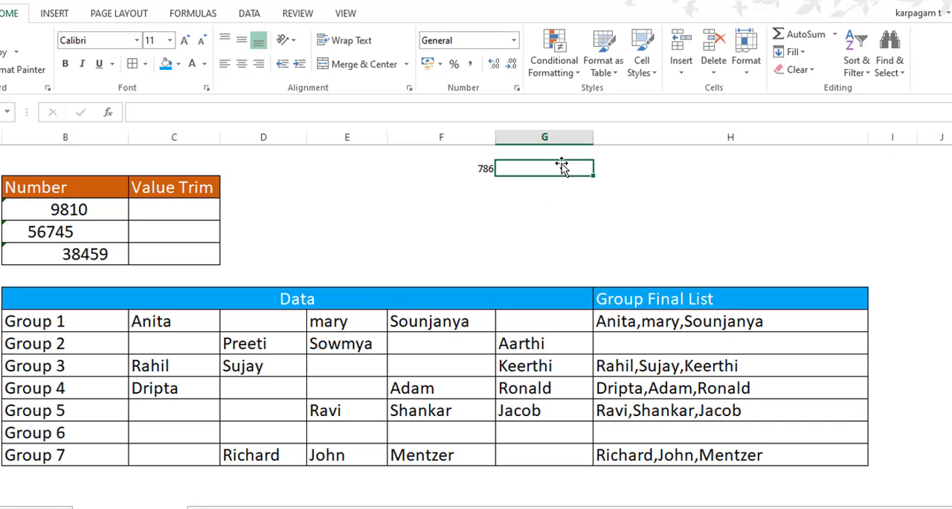
type("564")
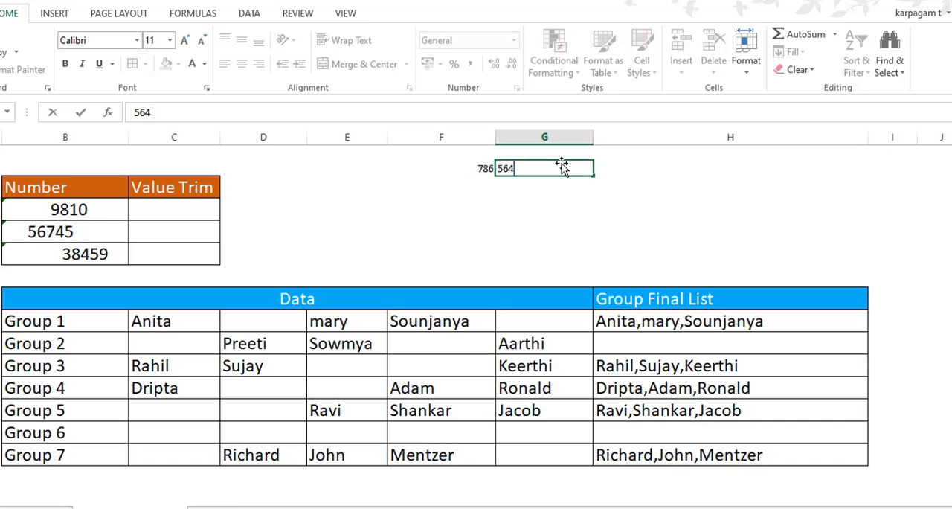
key("Return")
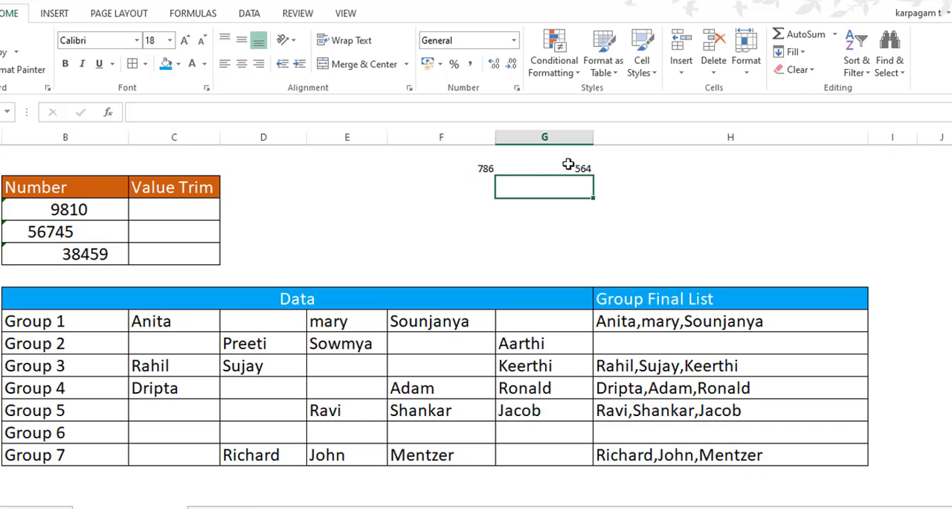
Enter =VALUE(TRIM(B4)) in C4 and fill it down through C6 to convert the spaced entries to numbers
left_click(156, 210)
type("=")
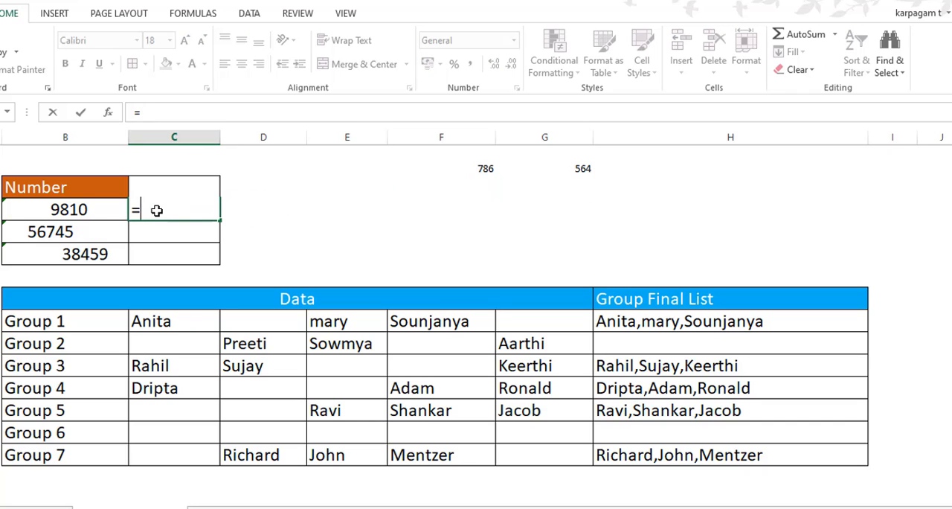
type("val")
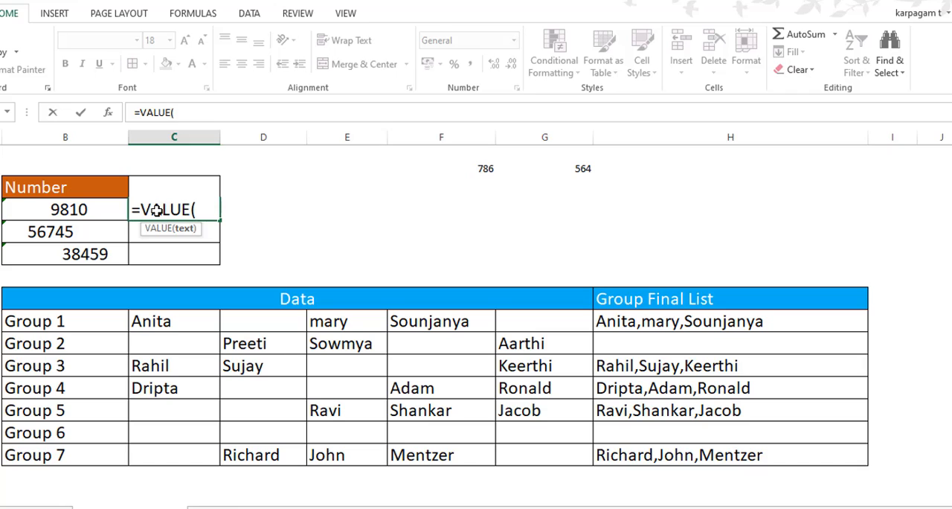
type("trim")
key("Tab")
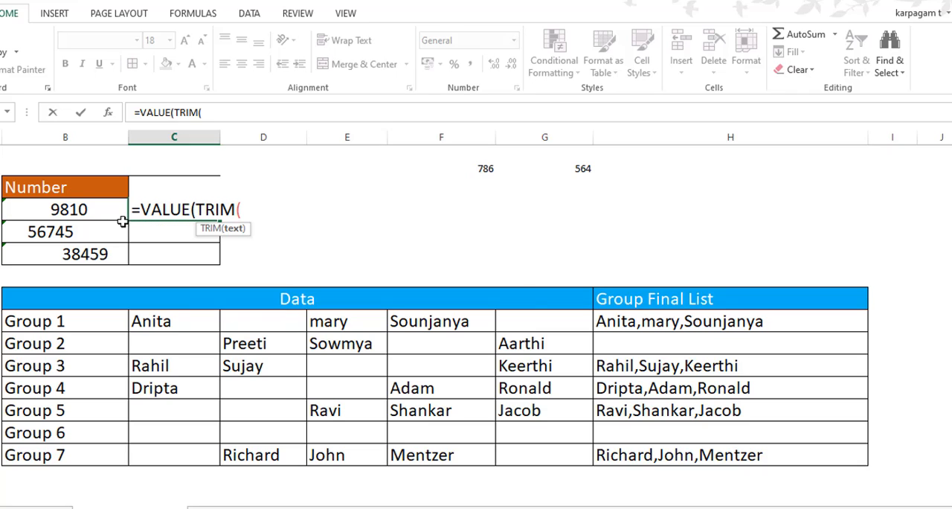
left_click(94, 210)
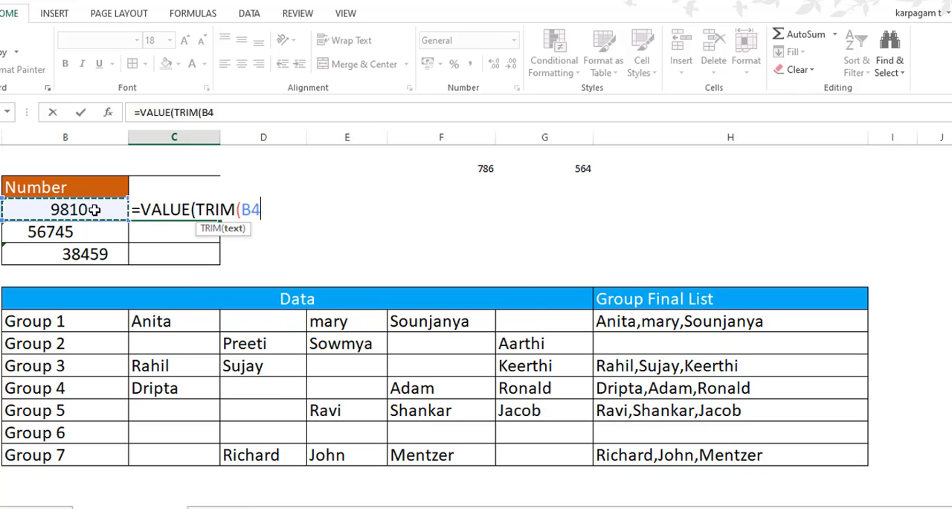
type("))")
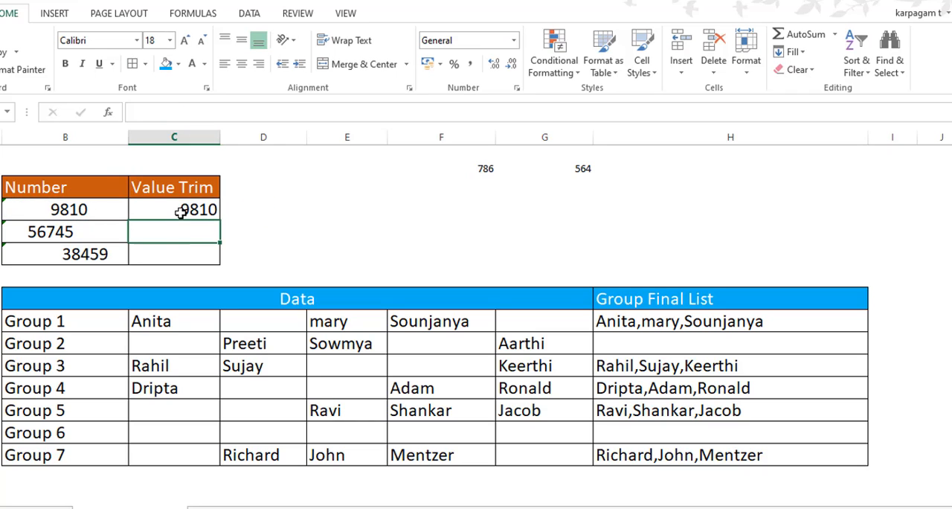
left_click(180, 212)
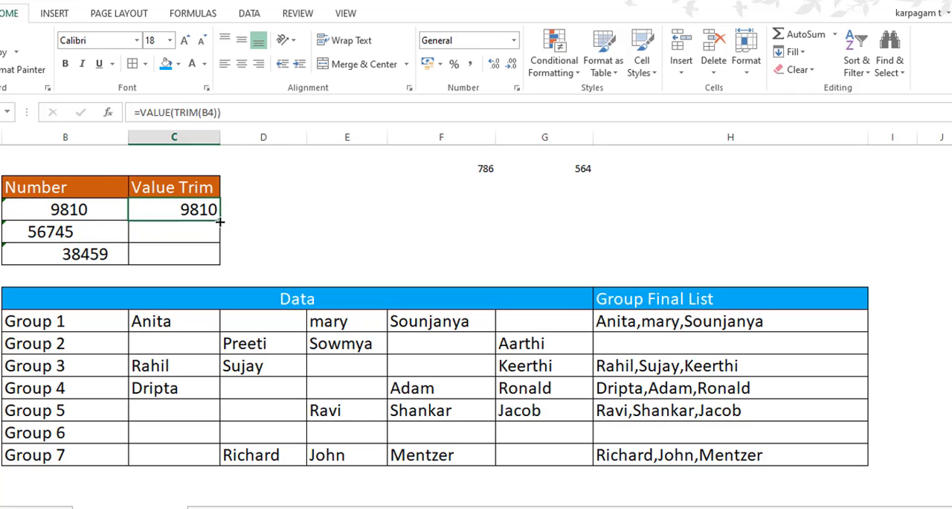
double_click(221, 222)
Enter =LEN(C4) in D4 and fill it down through D6 to count the trimmed numbers' characters
left_click(241, 207)
type("=LEN(")
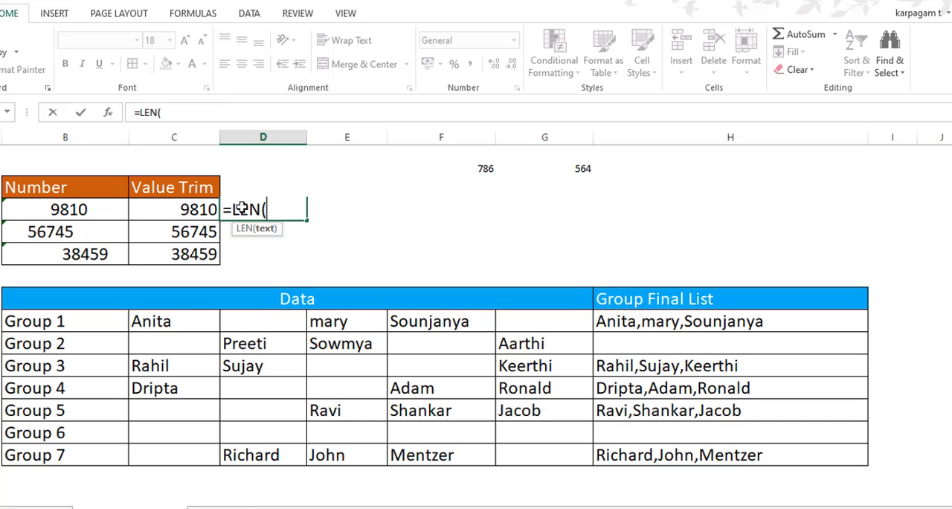
left_click(197, 210)
type(")")
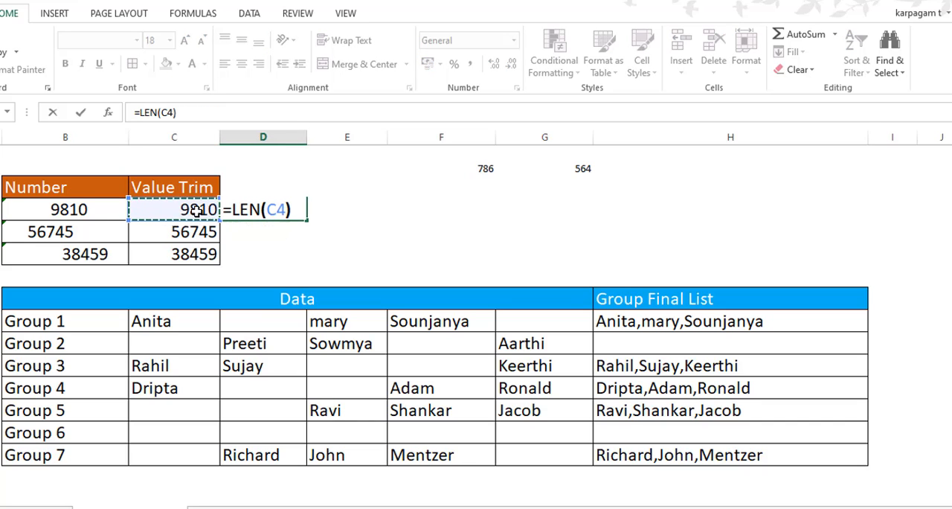
key("Return")
left_click(255, 209)
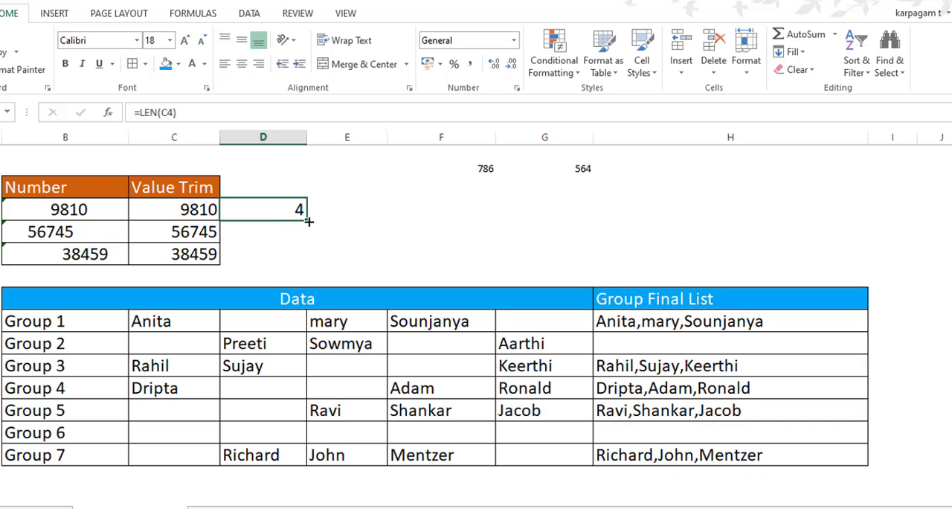
double_click(307, 218)
left_click(336, 232)
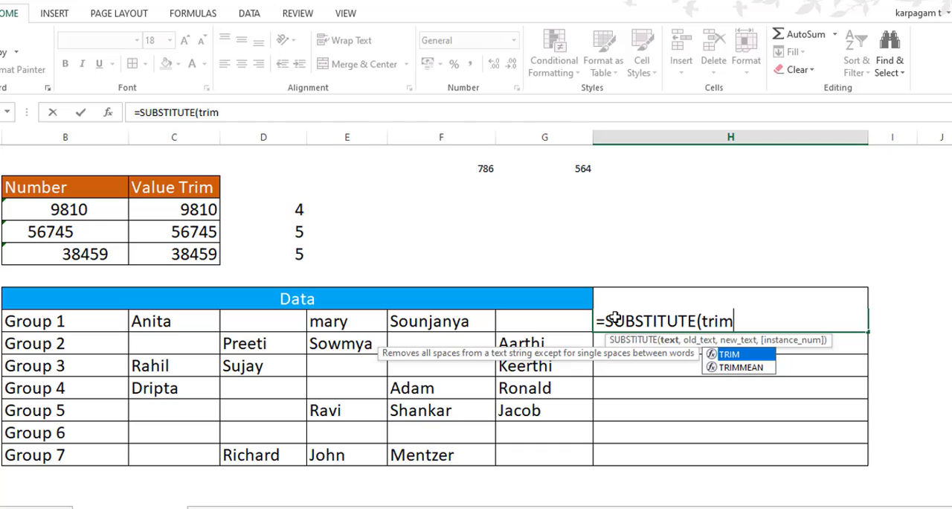
Start a SUBSTITUTE formula in H9 with TRIM(C9&" "&D9&" "&E9&" "&F9&" "&G9) as its text argument
key("Tab")
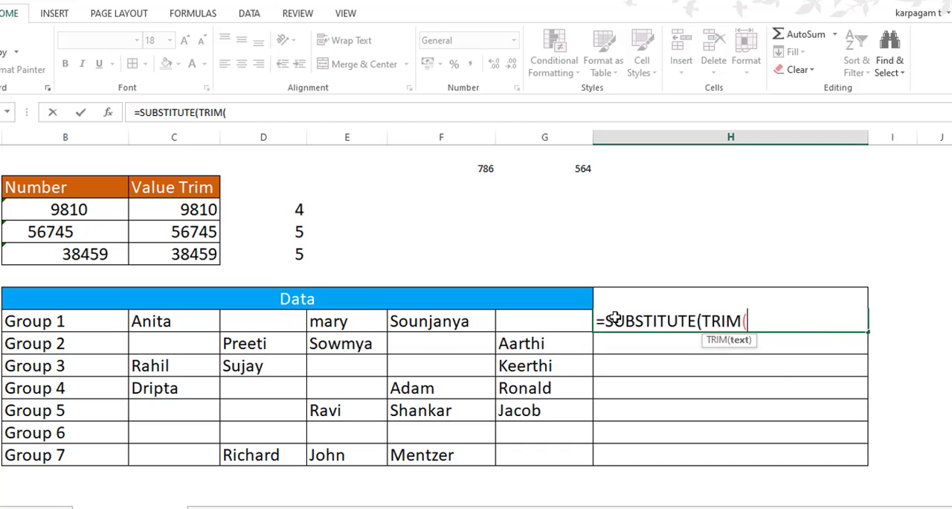
left_click(179, 321)
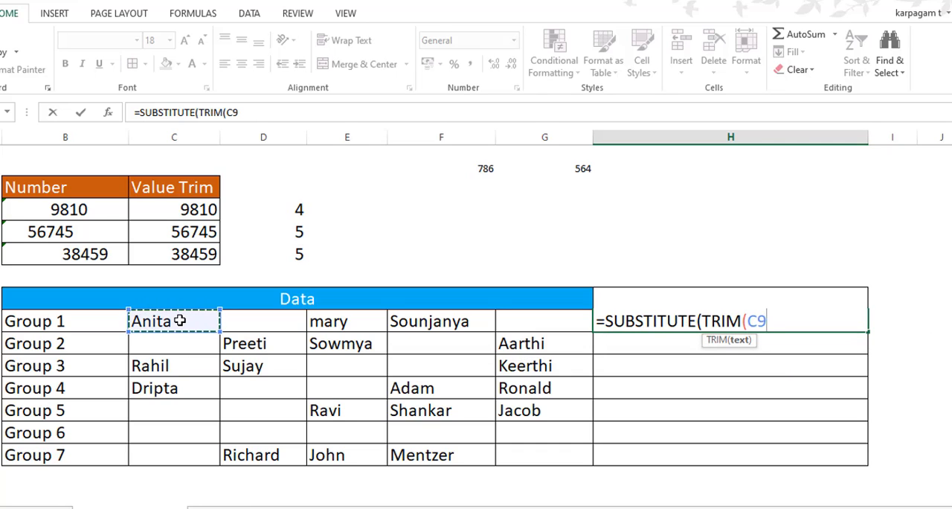
type("&")
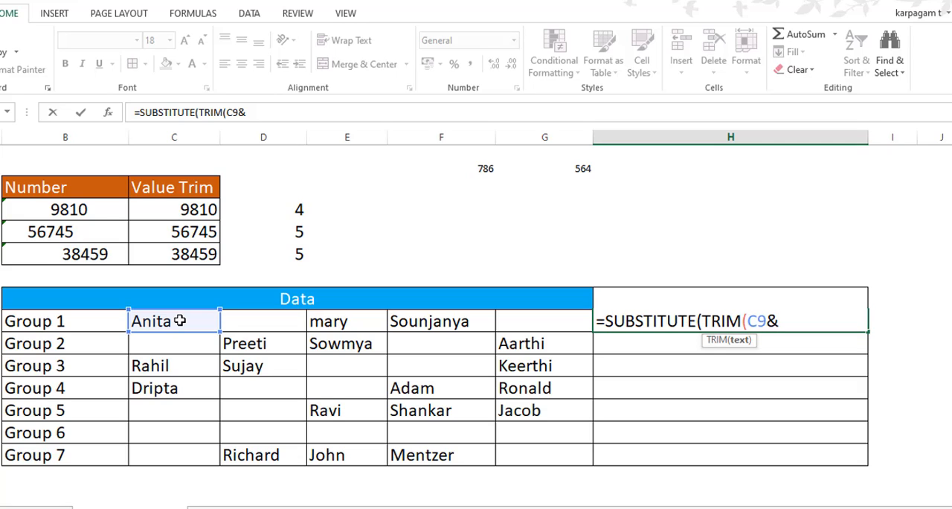
type("\" \"&")
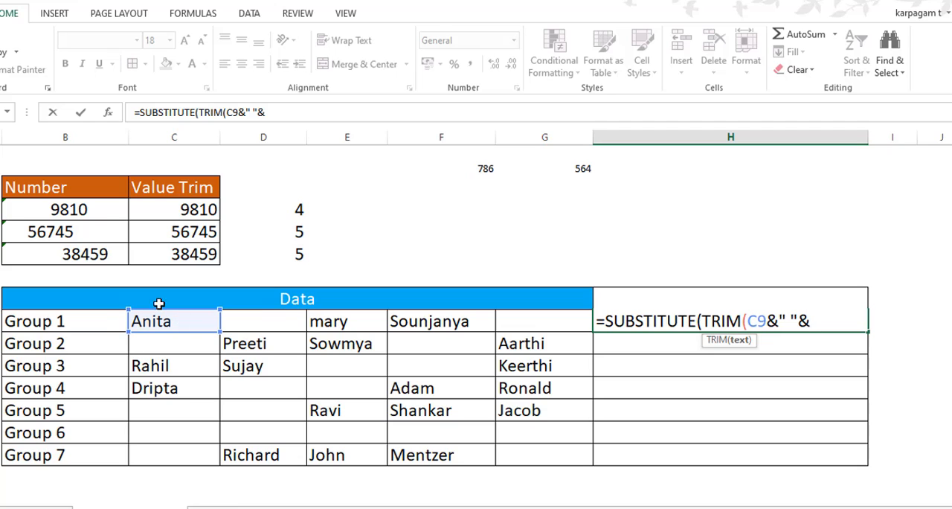
left_click(262, 322)
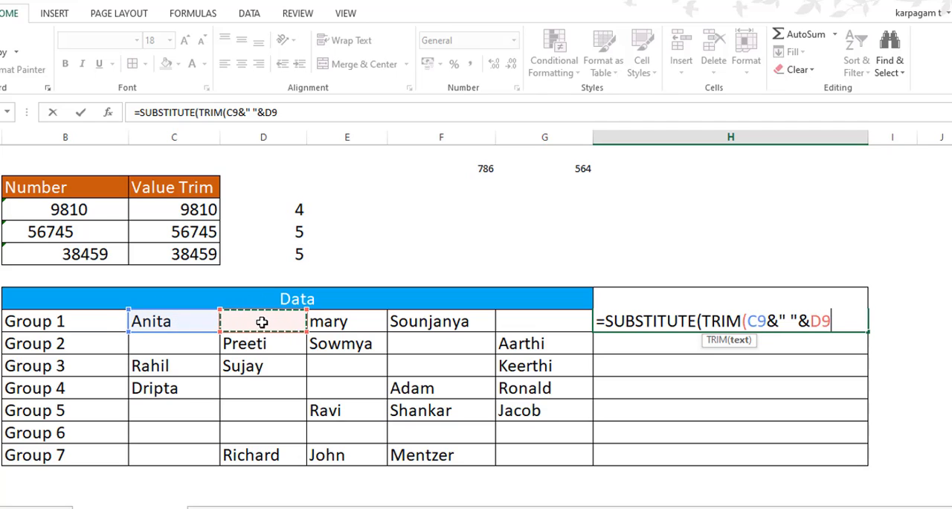
type("&")
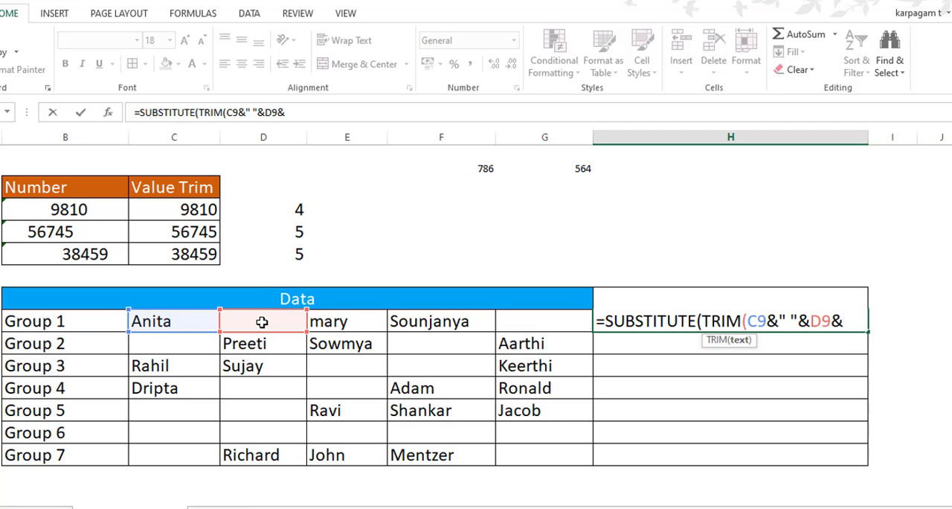
type("\" \"&")
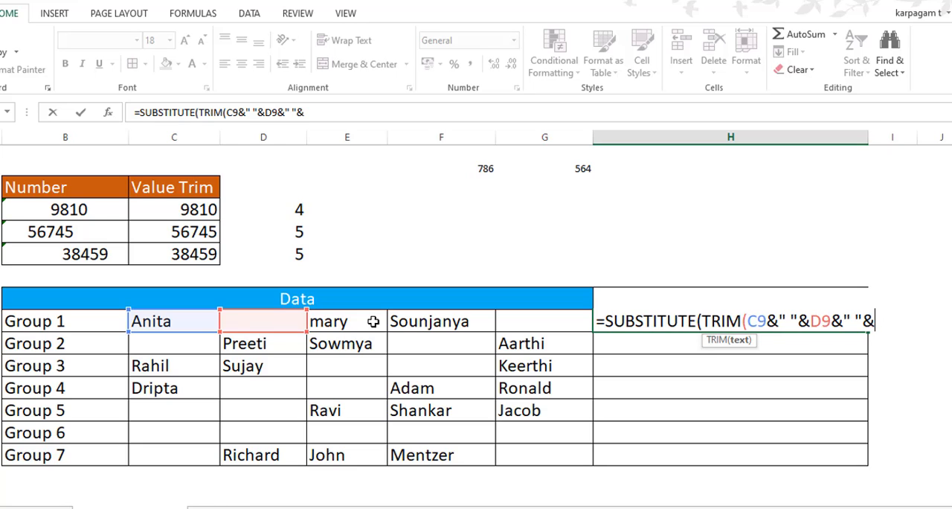
left_click(373, 321)
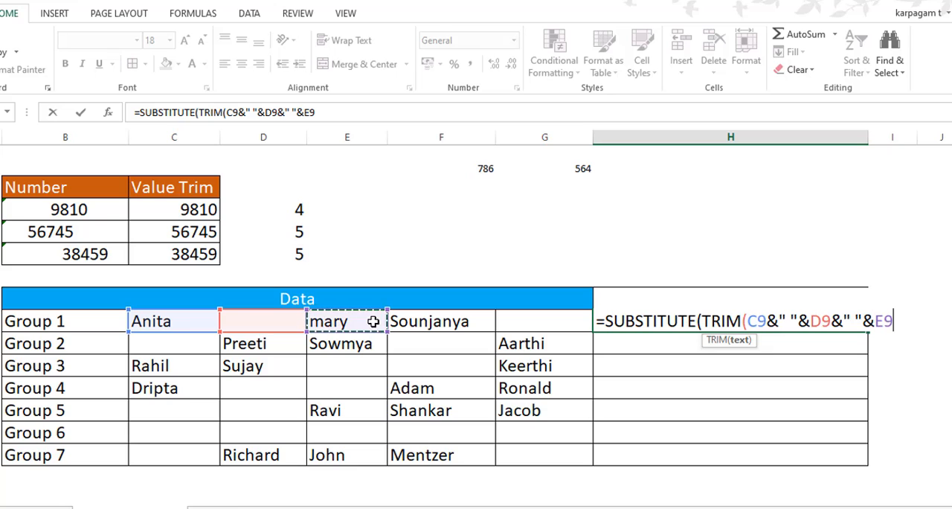
type("&\" \"&F9&\" \"&G9")
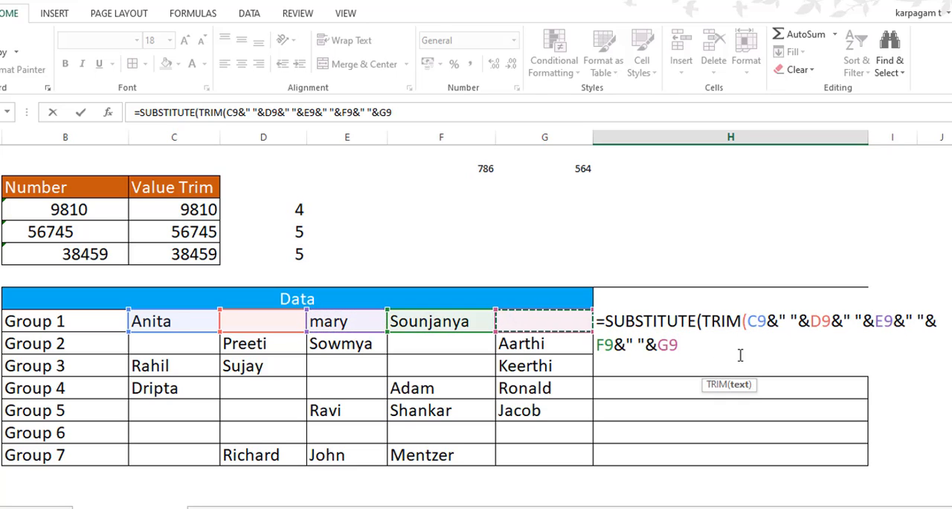
type(")")
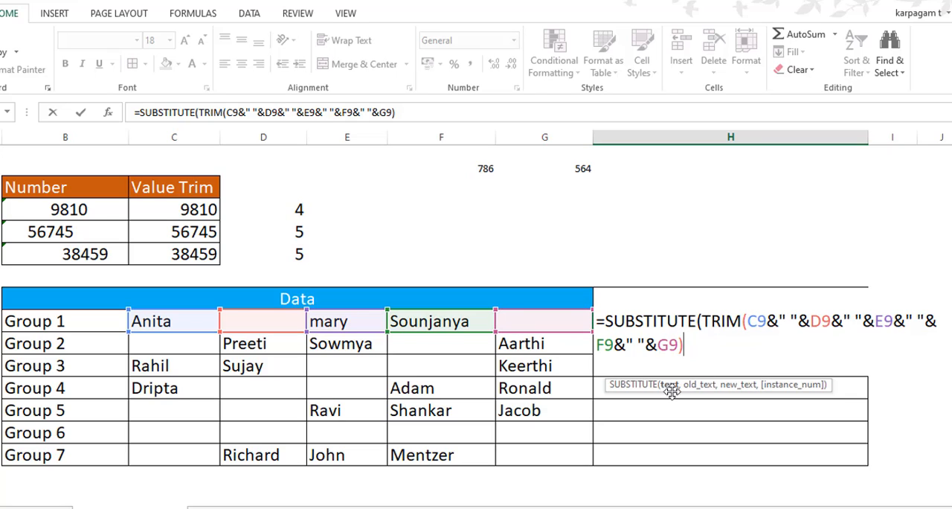
type(",\" \"")
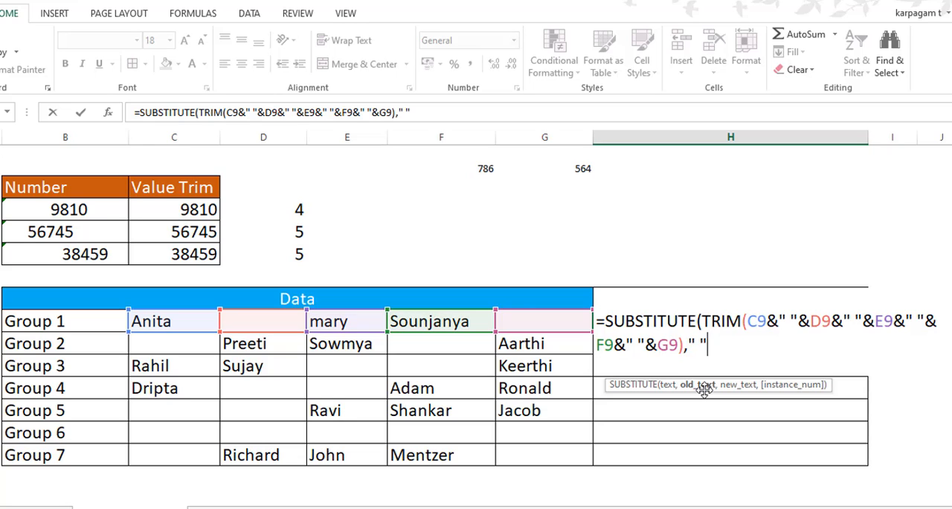
type(",\"")
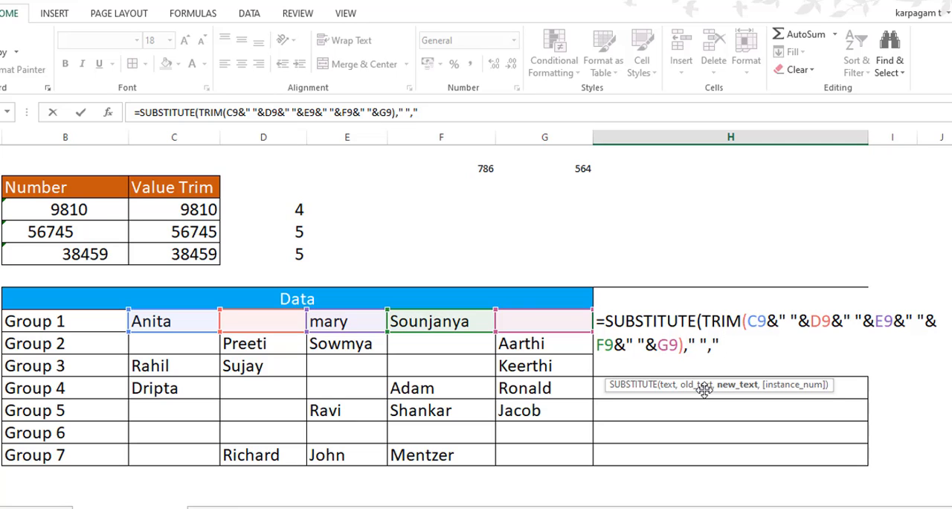
type(" ,\")")
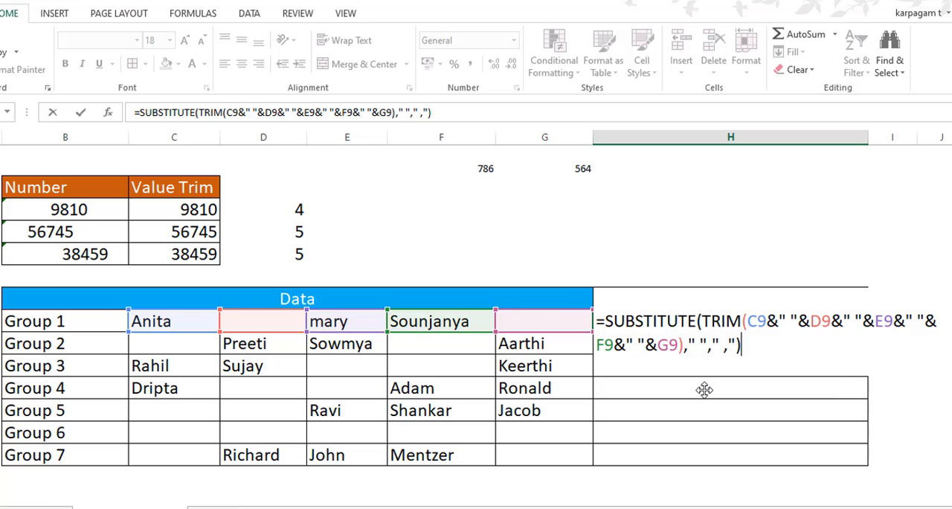
Complete the SUBSTITUTE formula in H9 with old text " " and new text " ,"
key("Return")
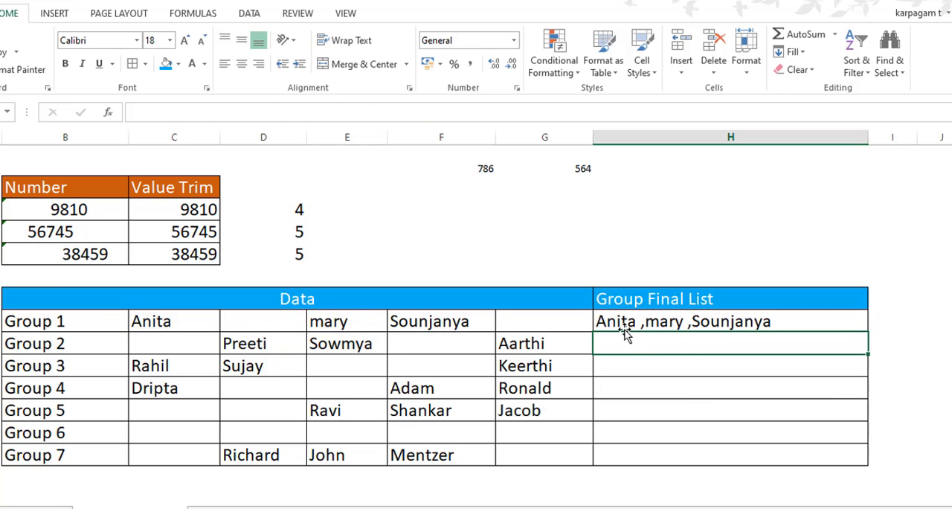
Fill the SUBSTITUTE and TRIM formula from H9 down to H15 for all groups
left_click(732, 326)
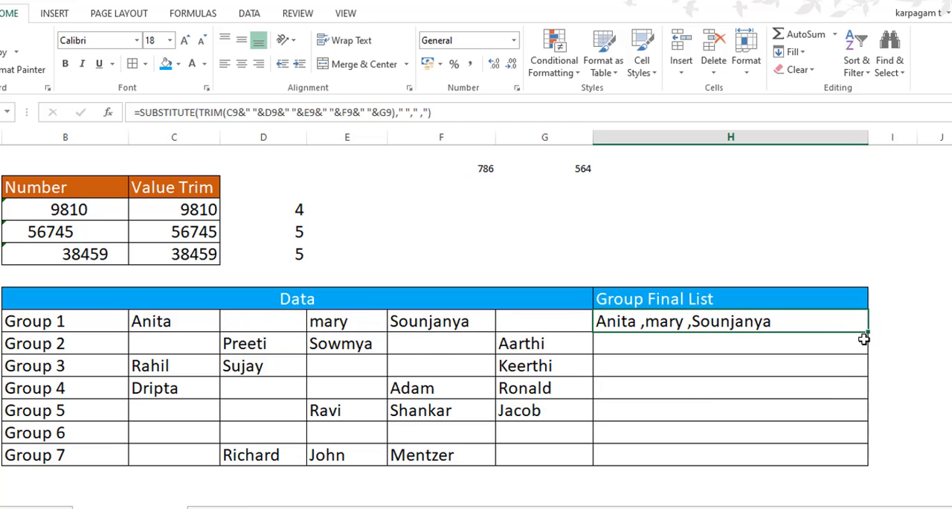
double_click(869, 333)
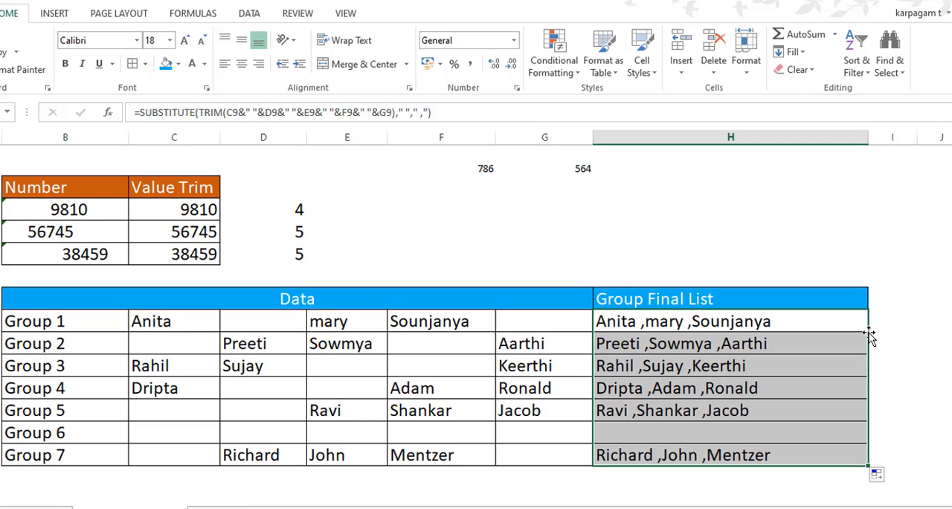
left_click(901, 403)
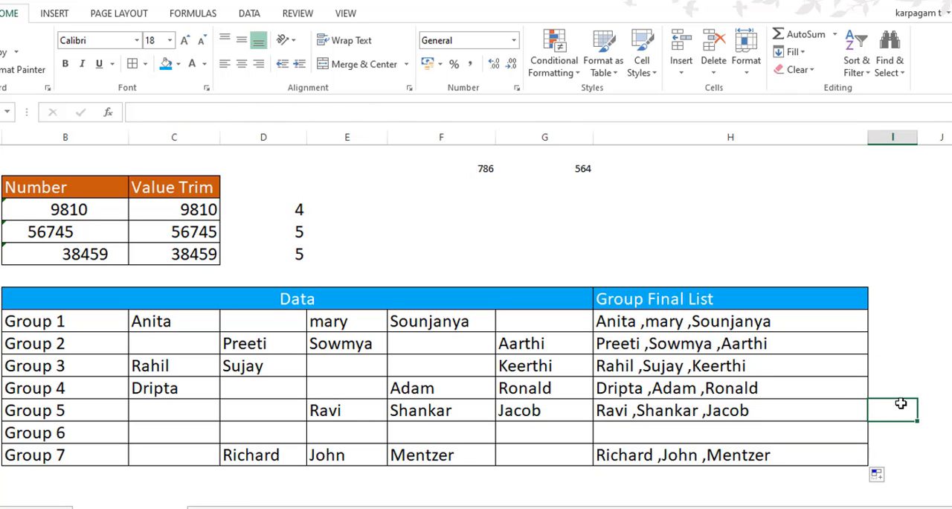